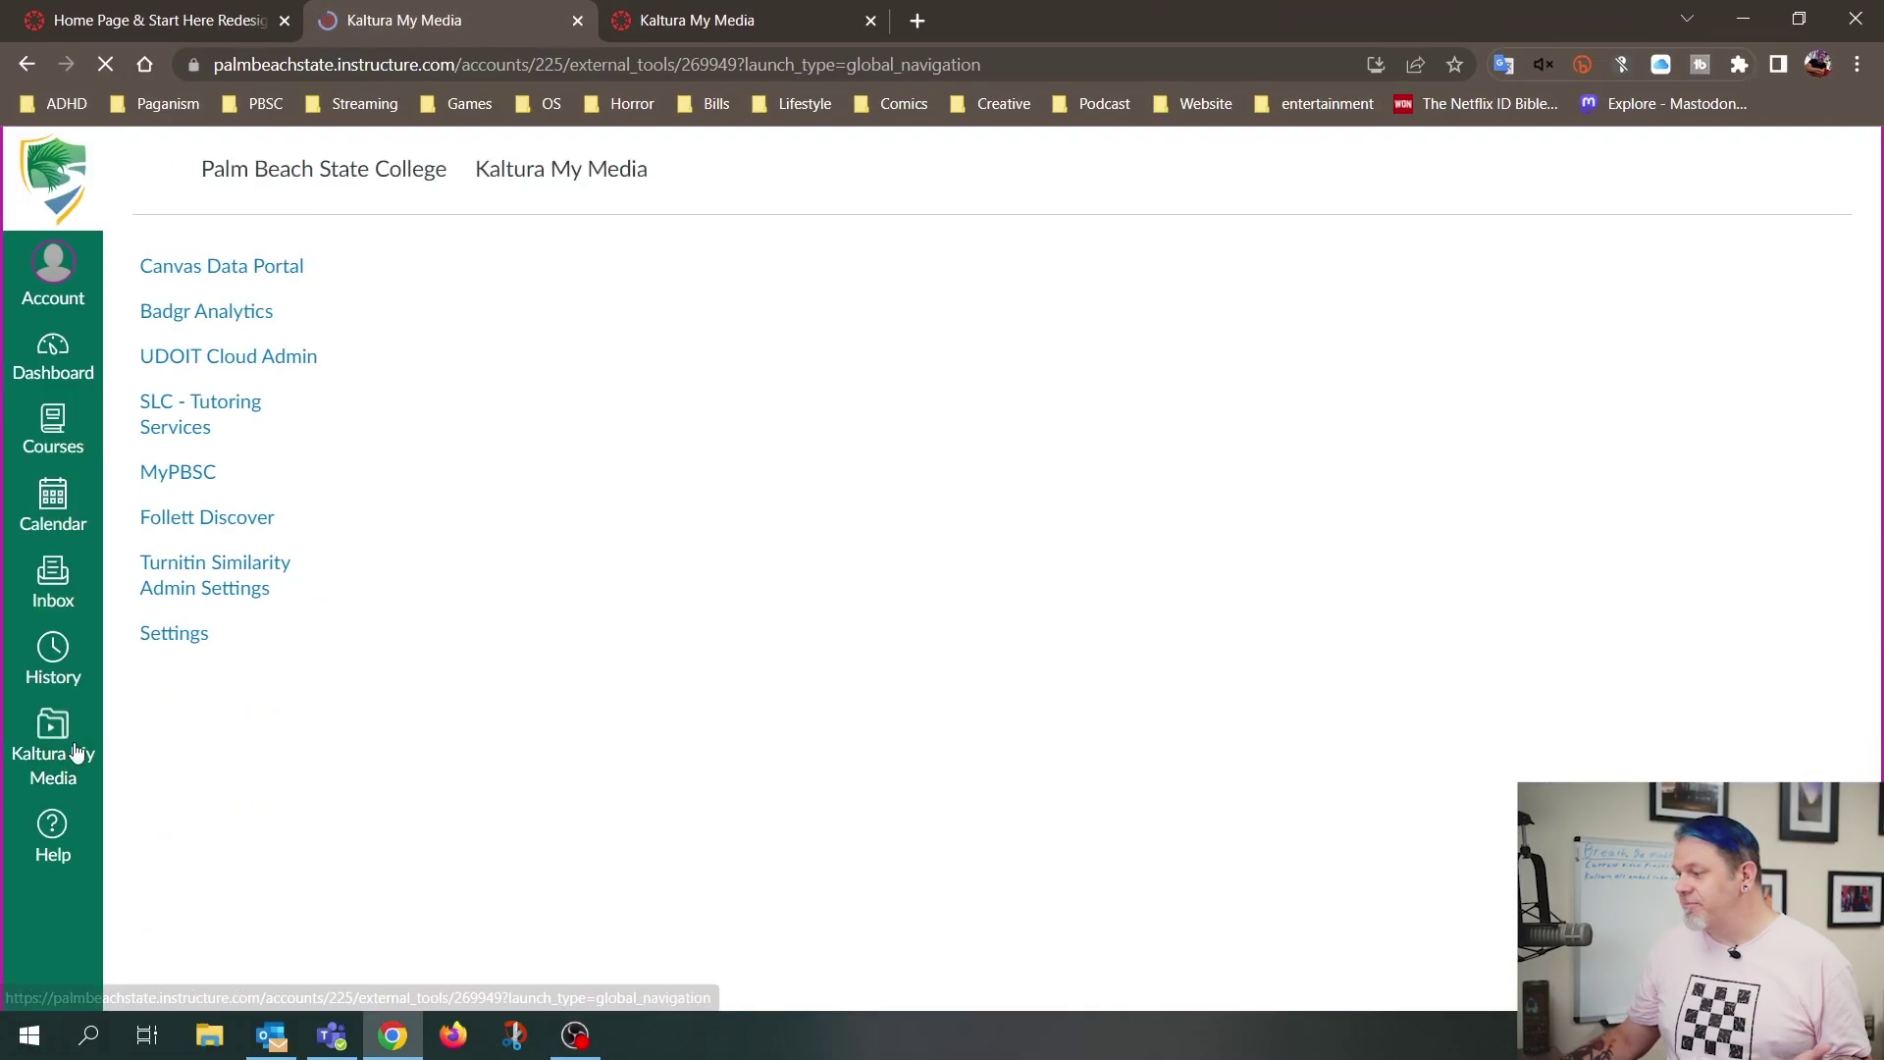
# Record a short webcam clip in the browser with Add New > Express Capture
pyautogui.click(1607, 419)
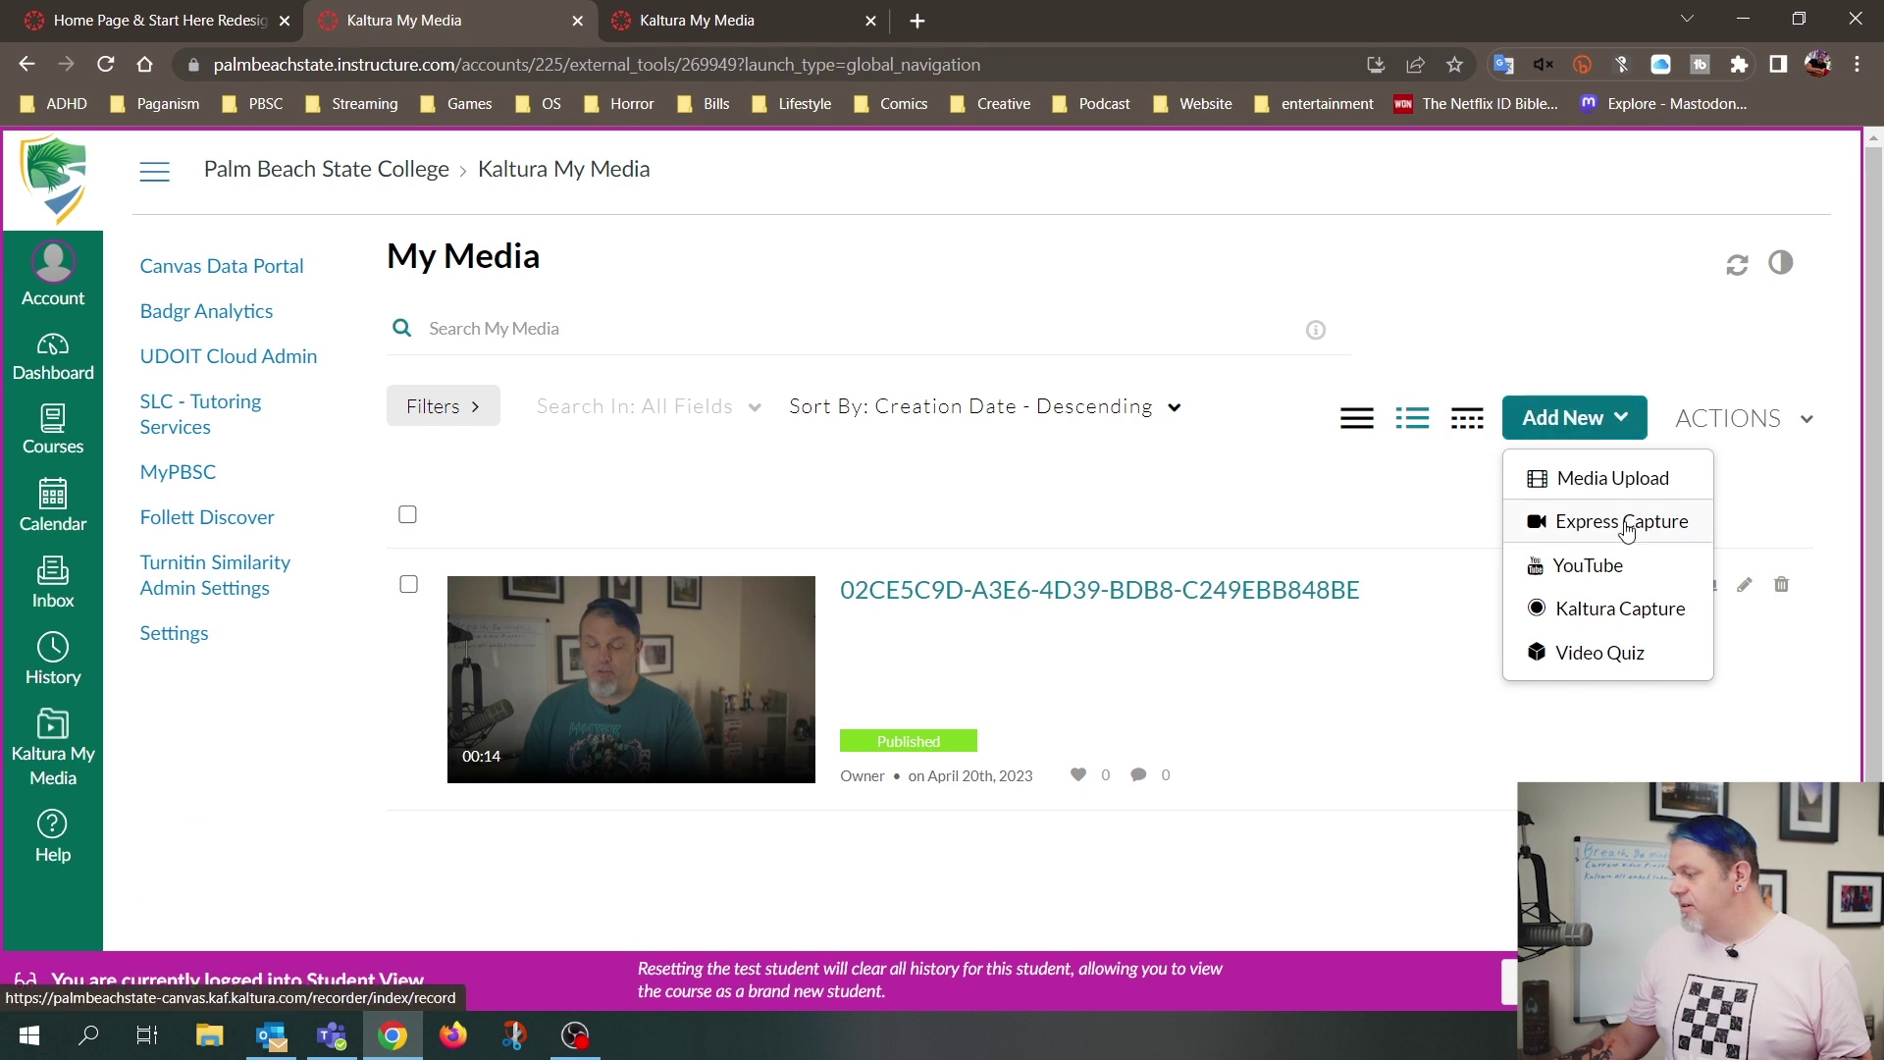
pyautogui.click(1626, 528)
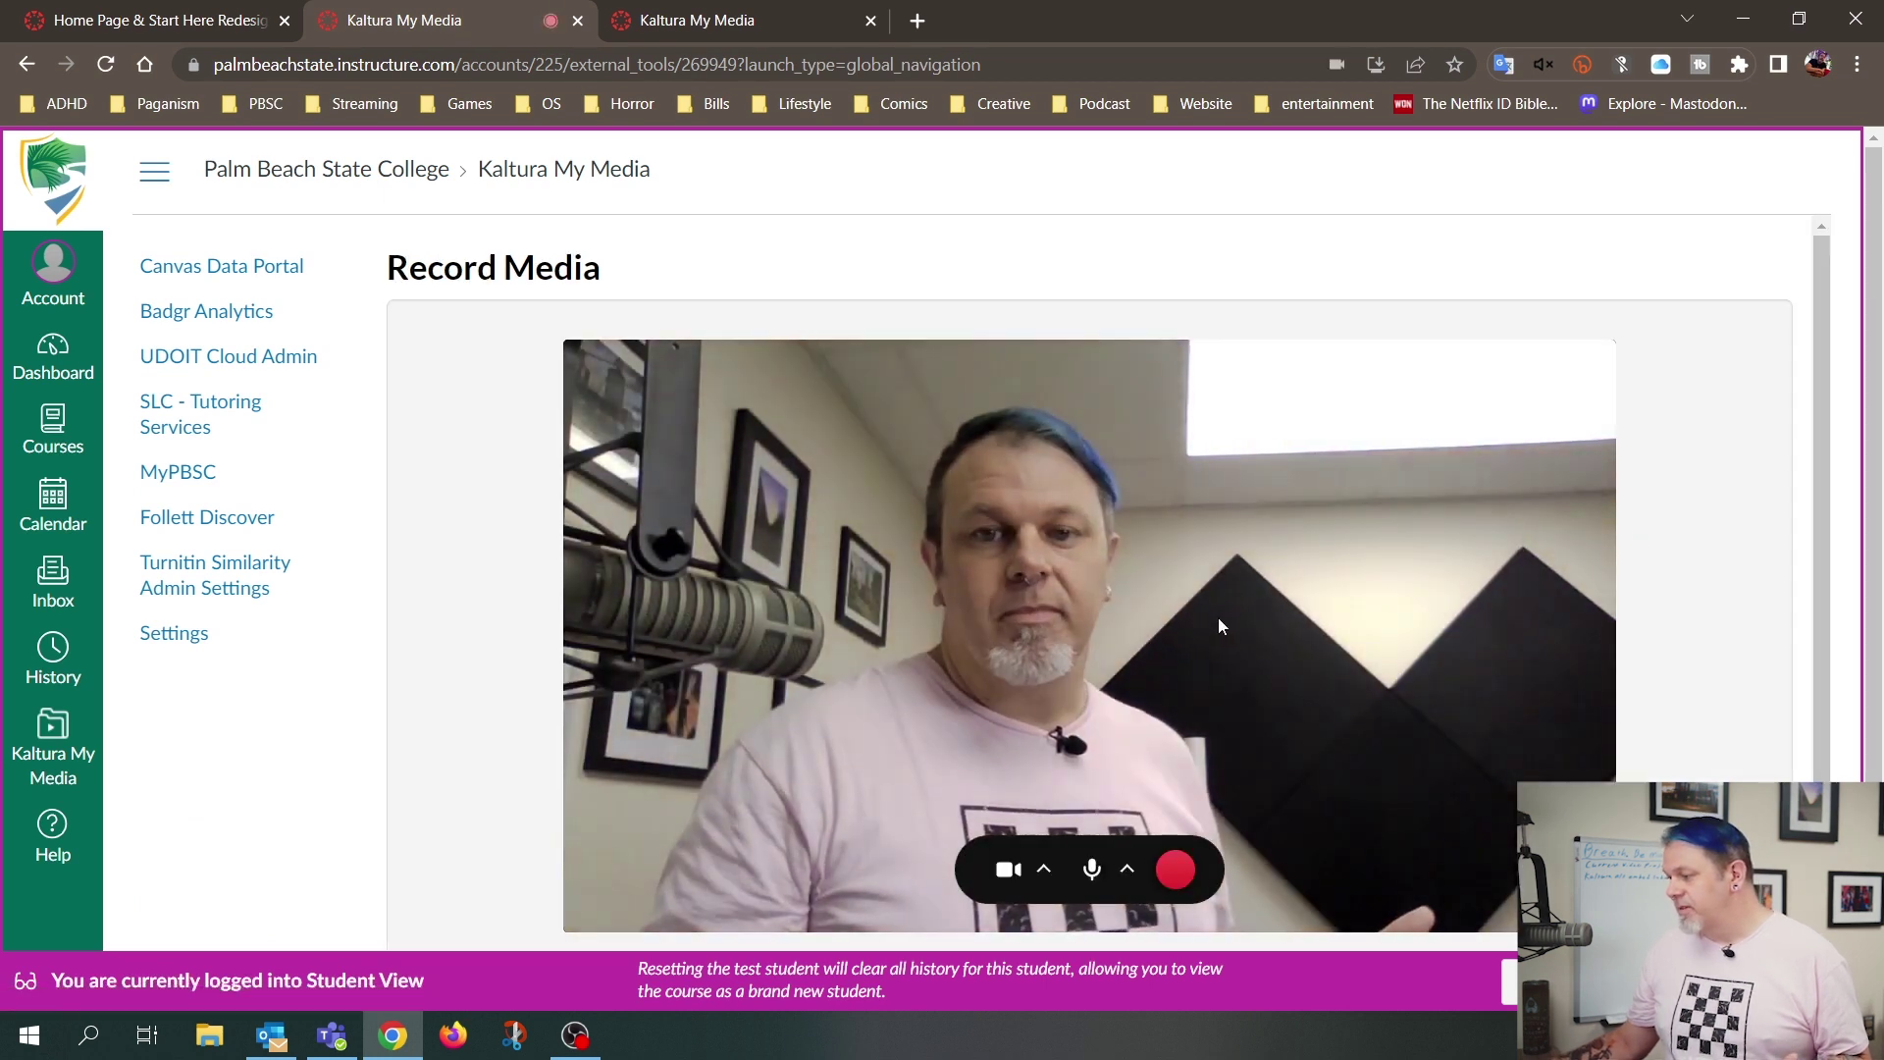
pyautogui.scroll(-1, 1217, 616)
pyautogui.click(1183, 776)
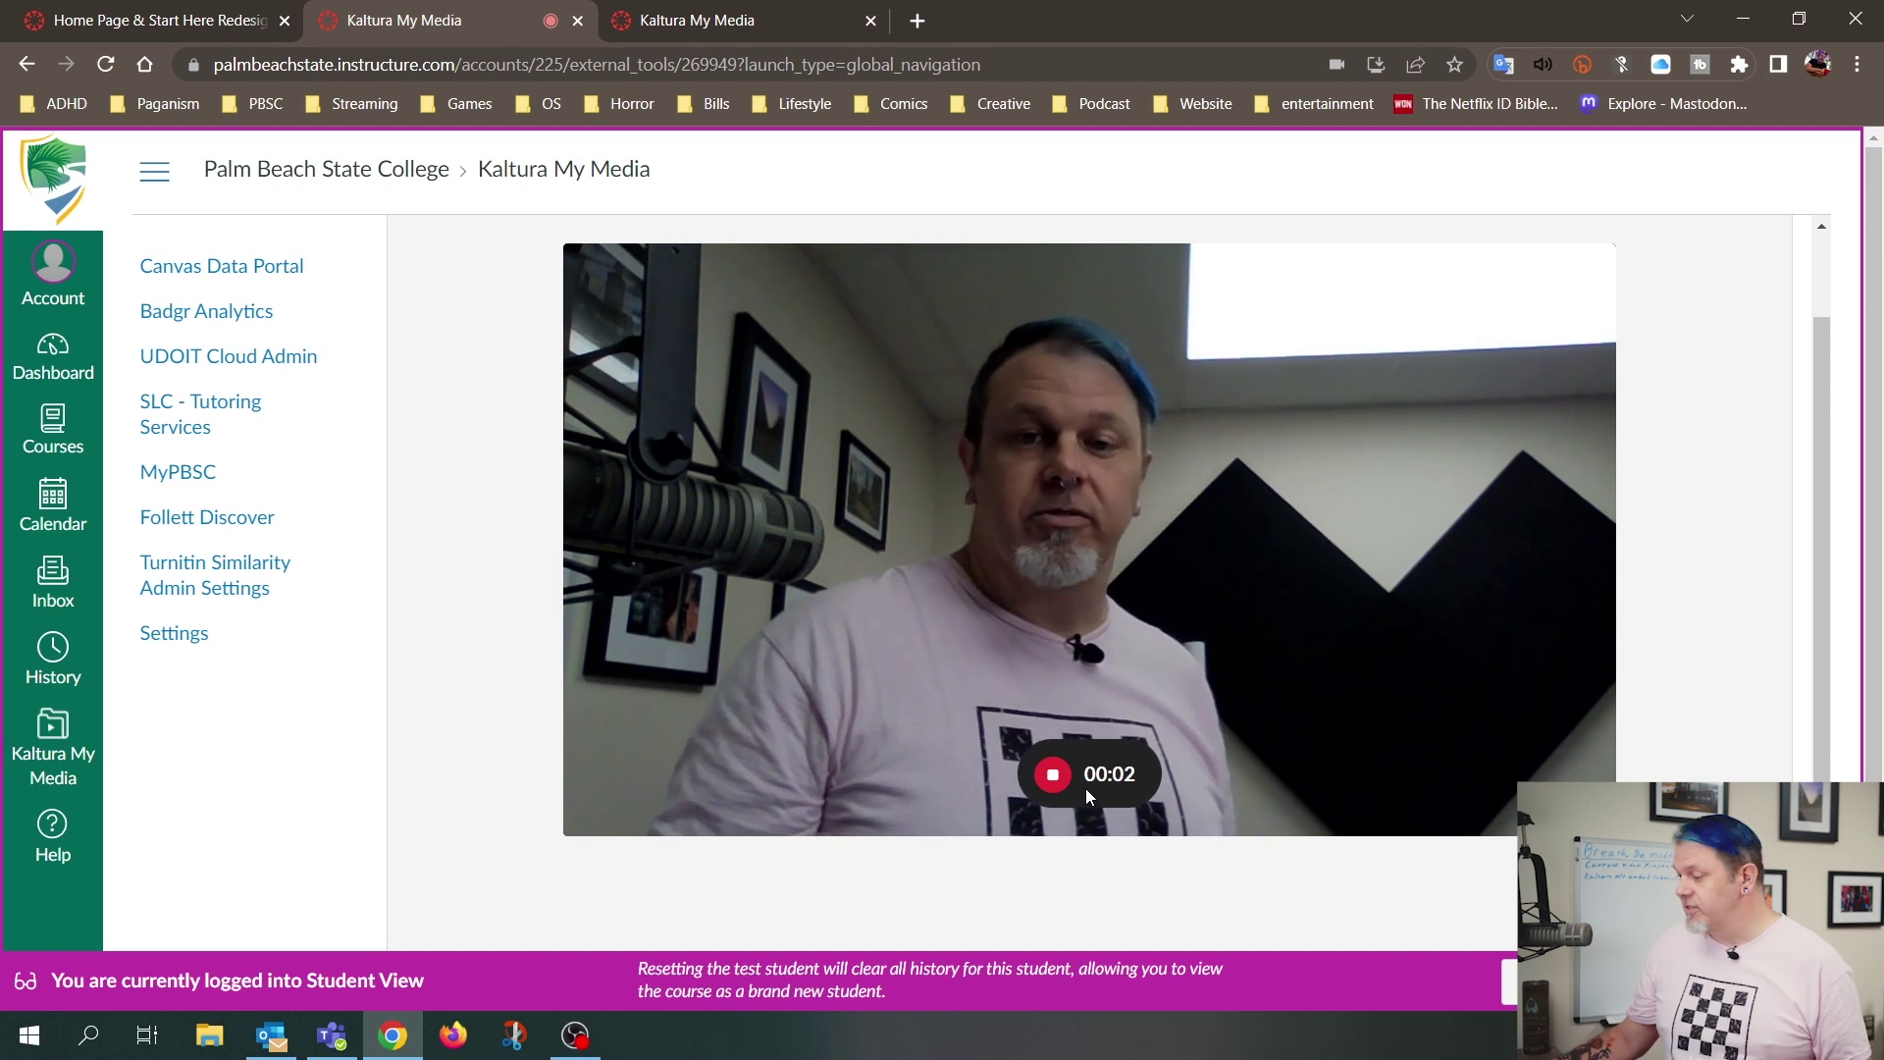
pyautogui.click(1046, 775)
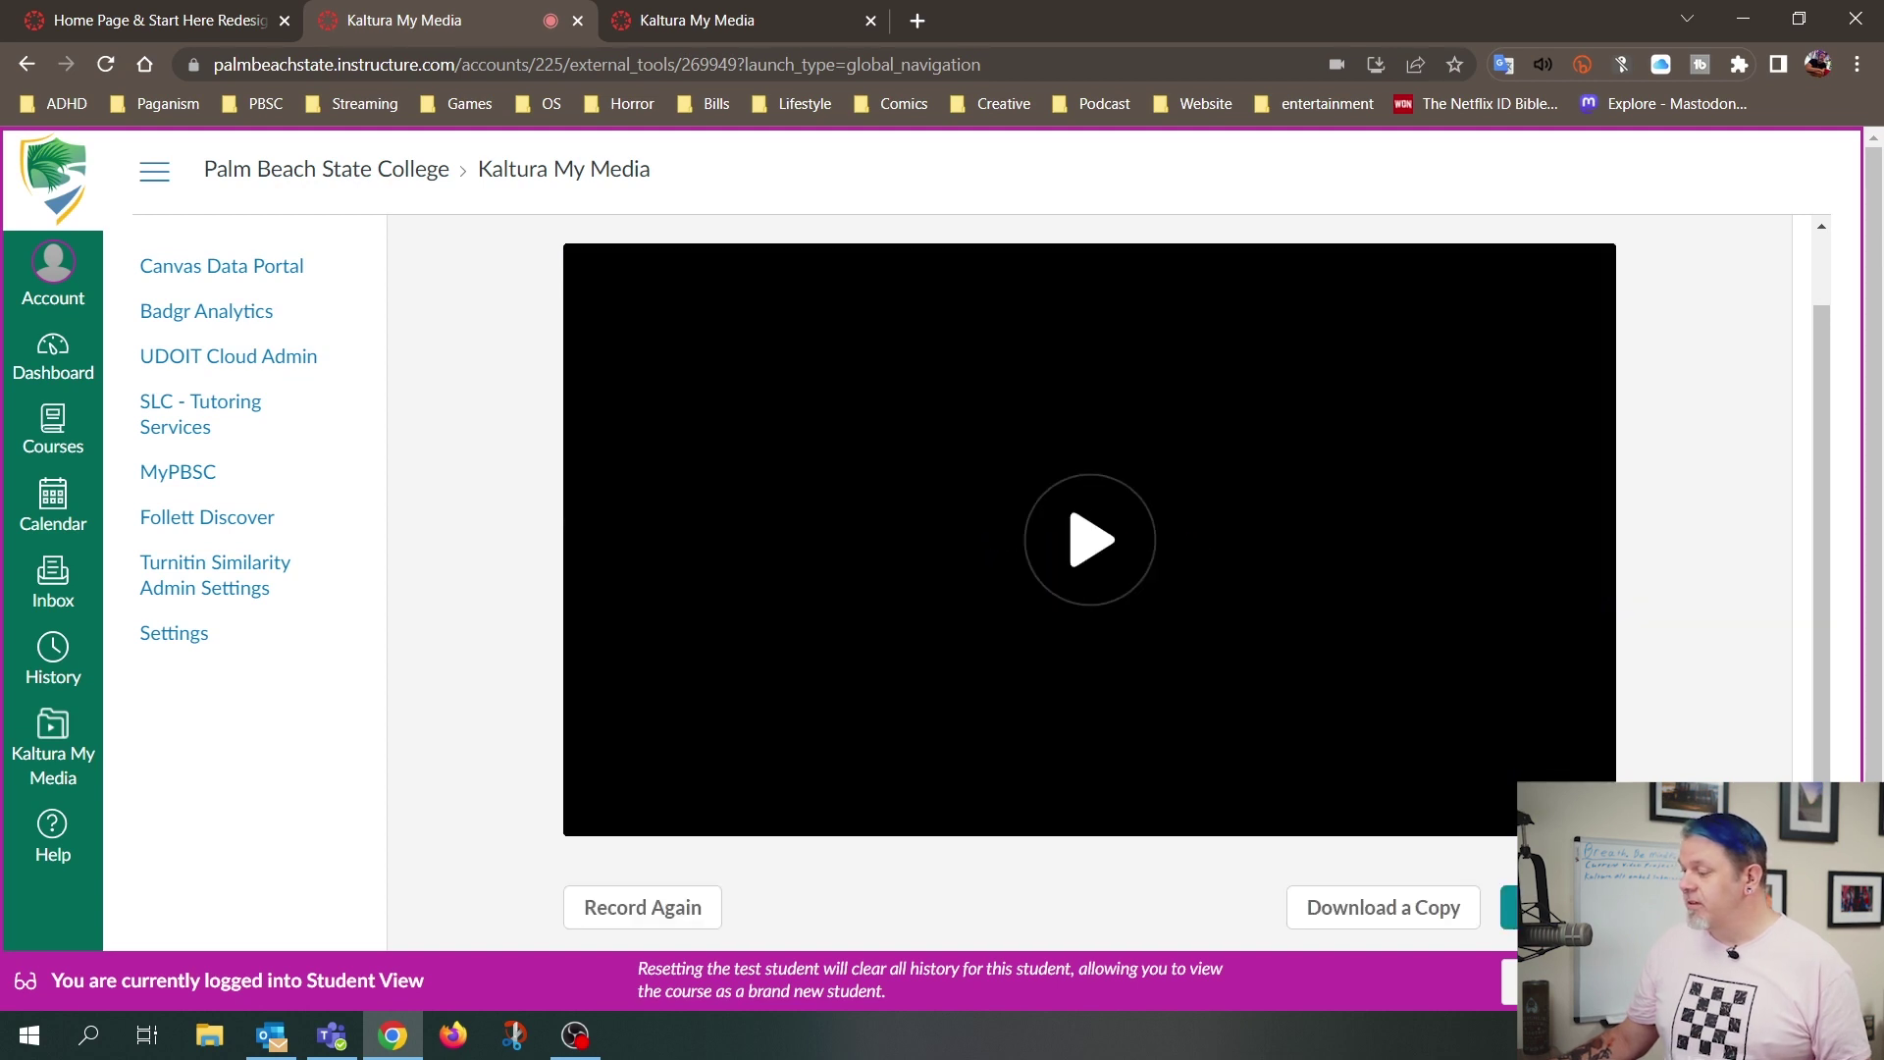
# Use the recording and save it as a private media entry
pyautogui.click(1550, 907)
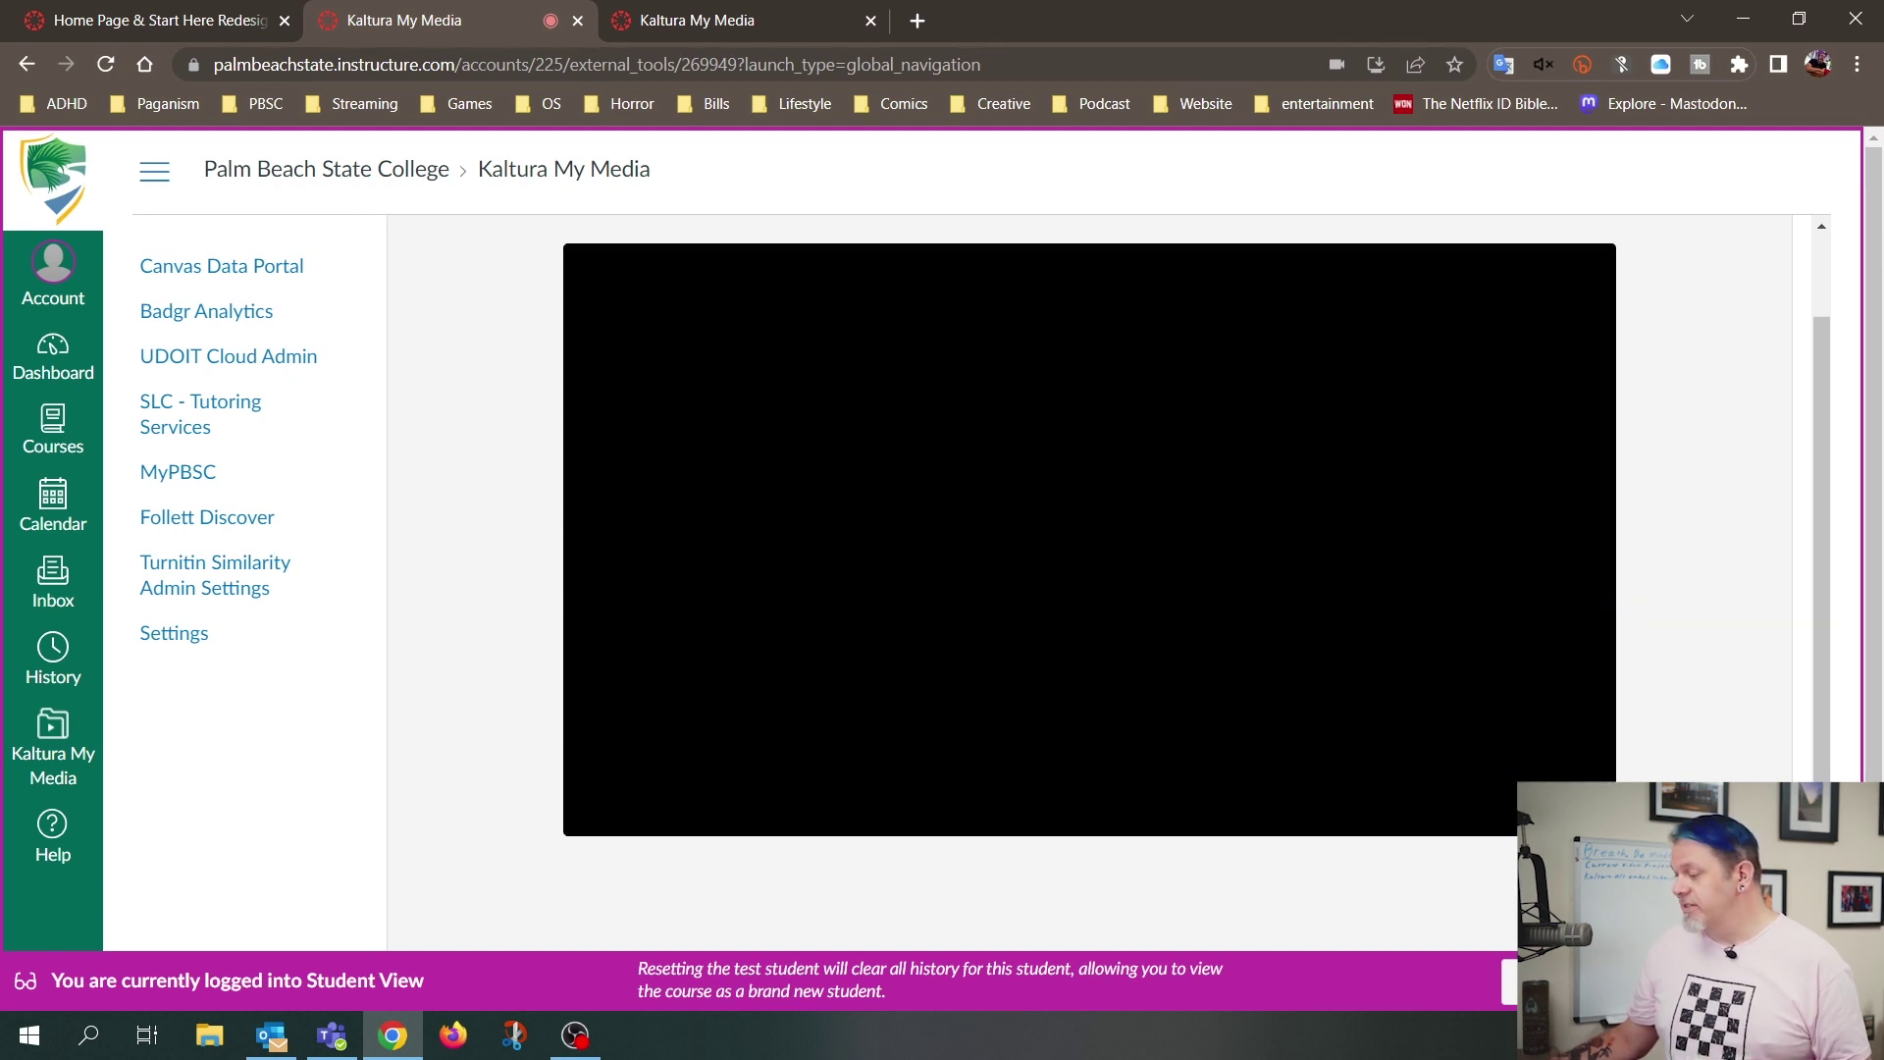
pyautogui.scroll(-6, 1456, 657)
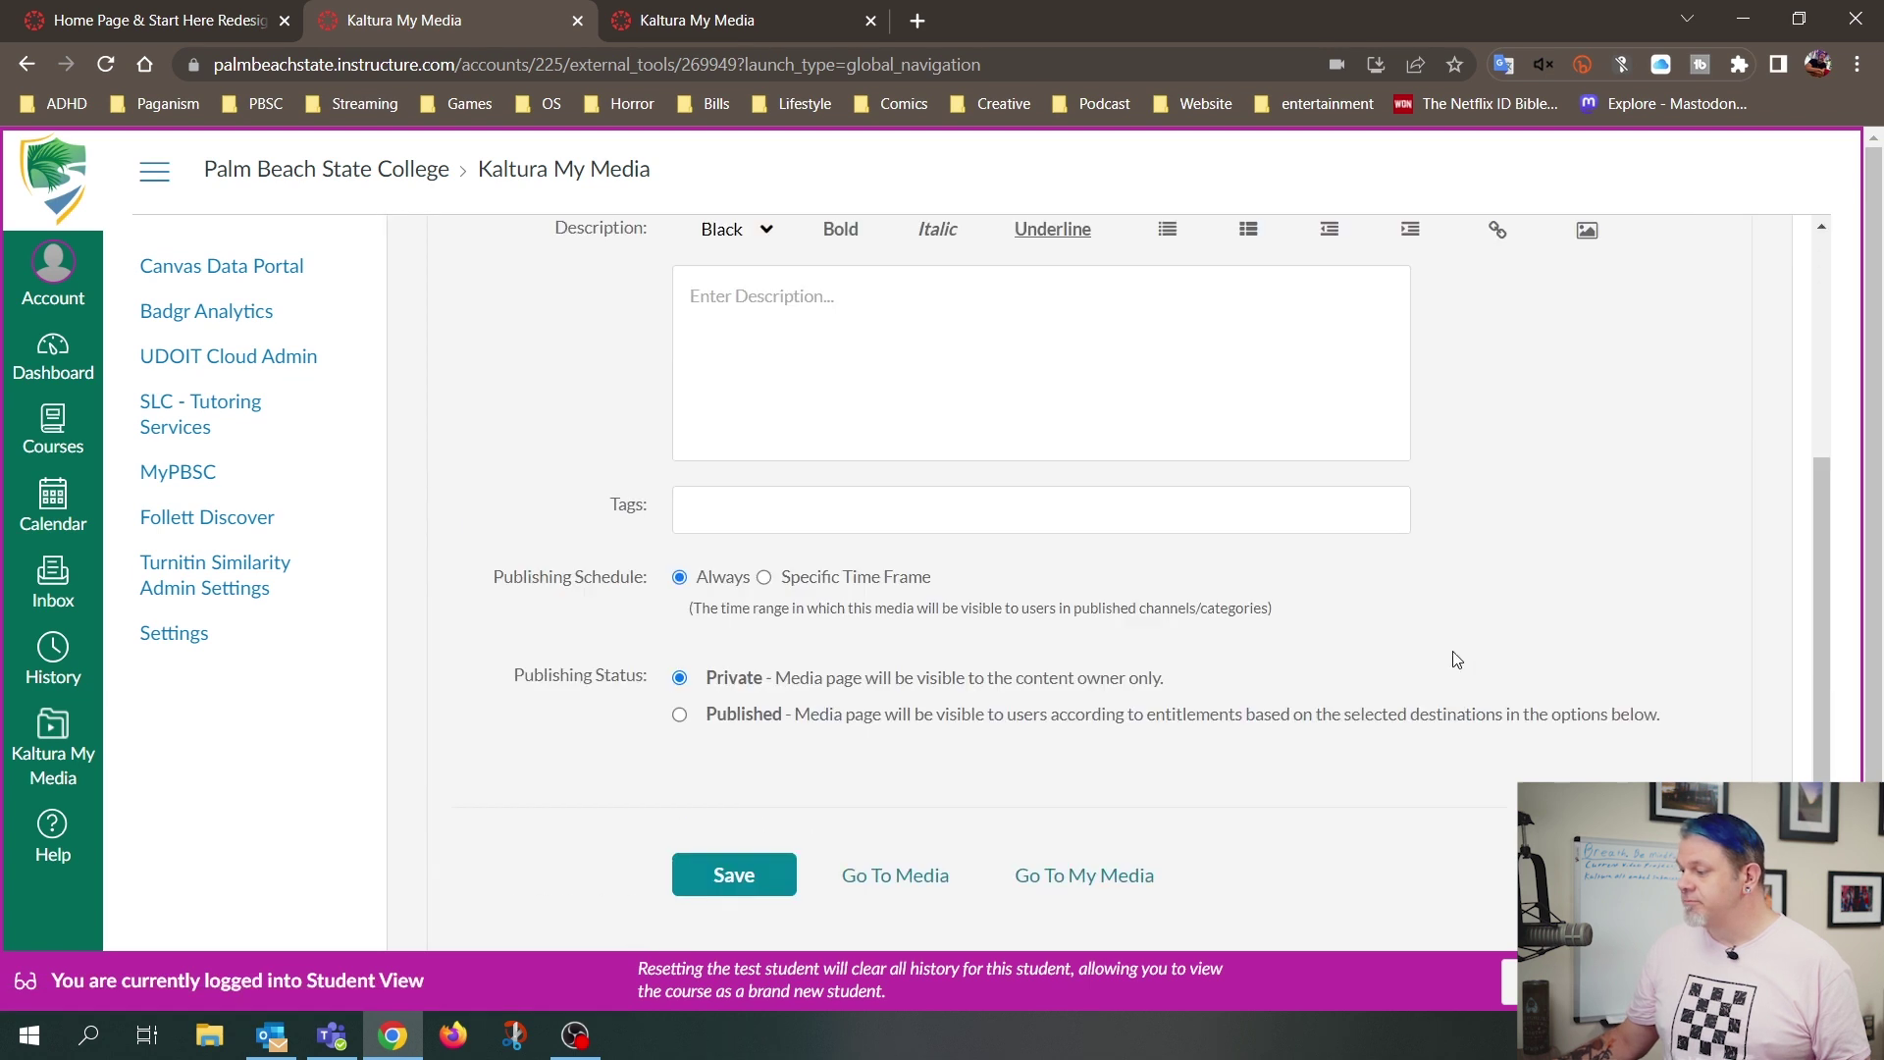
pyautogui.click(714, 645)
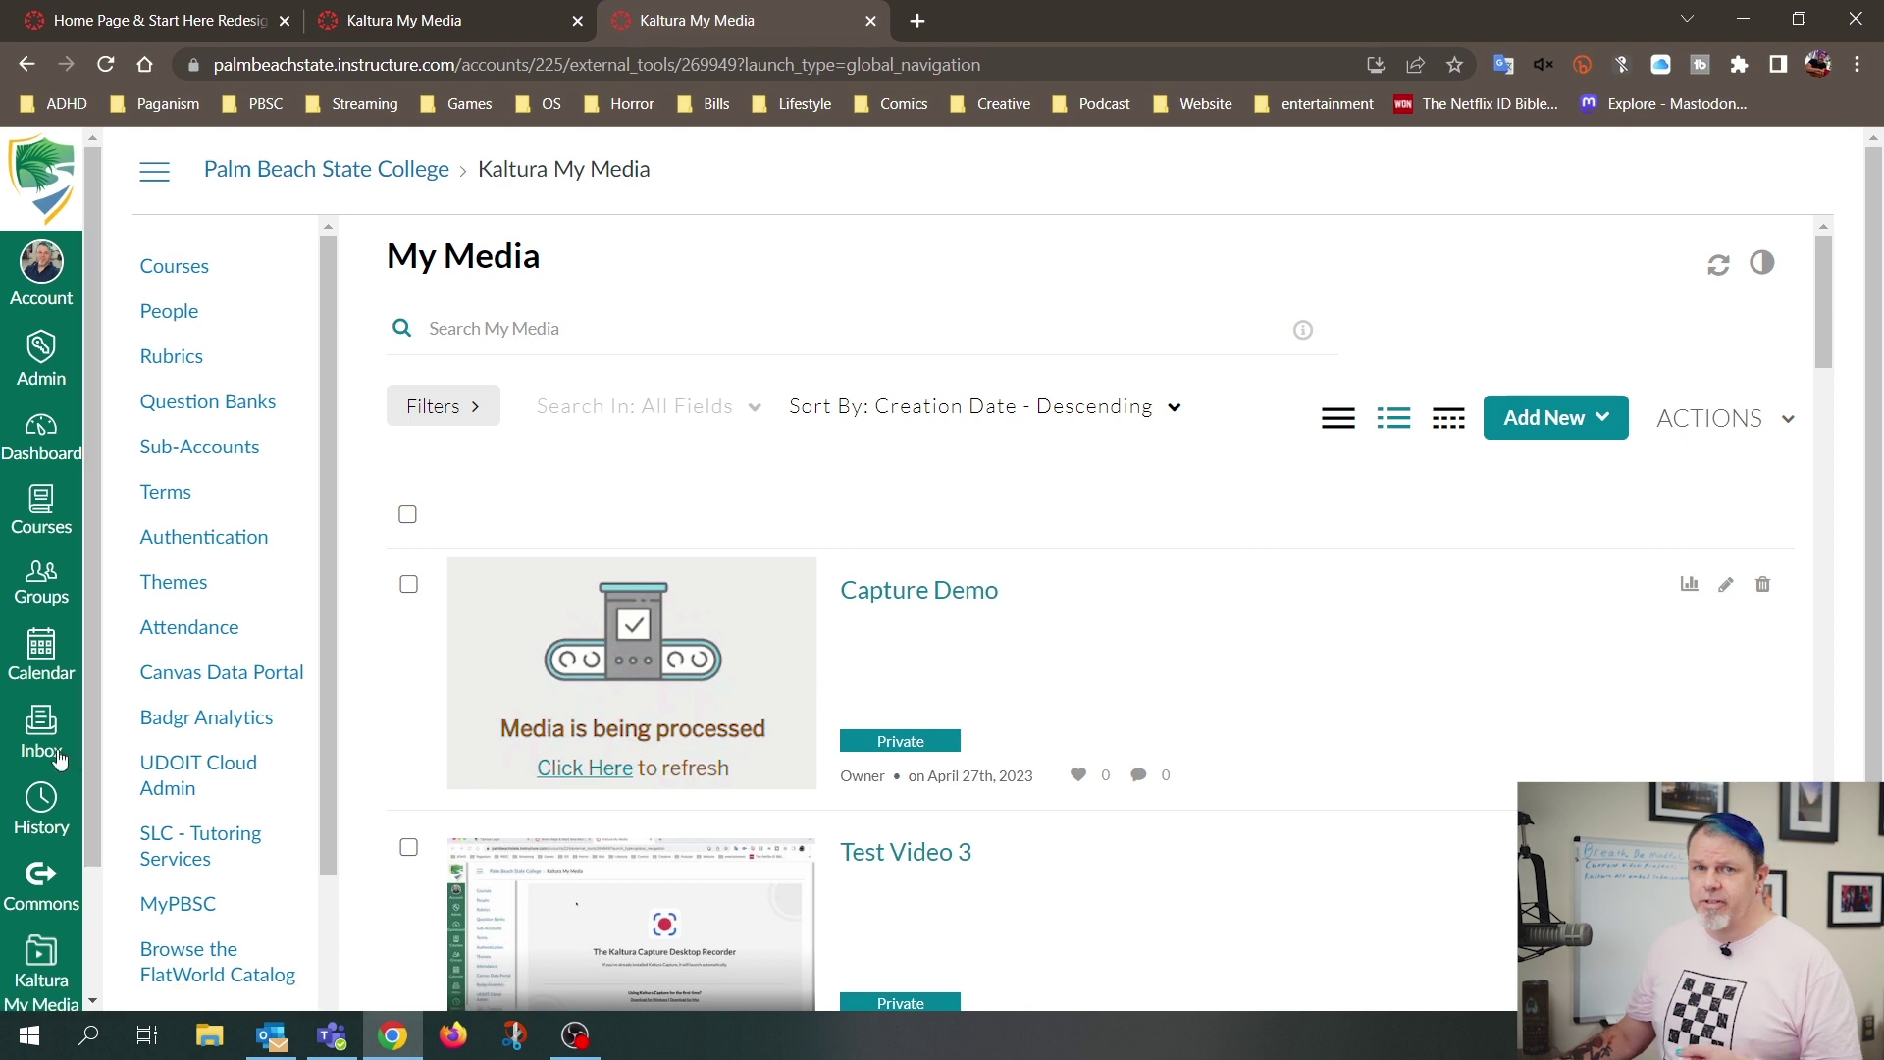
# Open the Windows Start menu over the Kaltura My Media page
pyautogui.click(18, 1040)
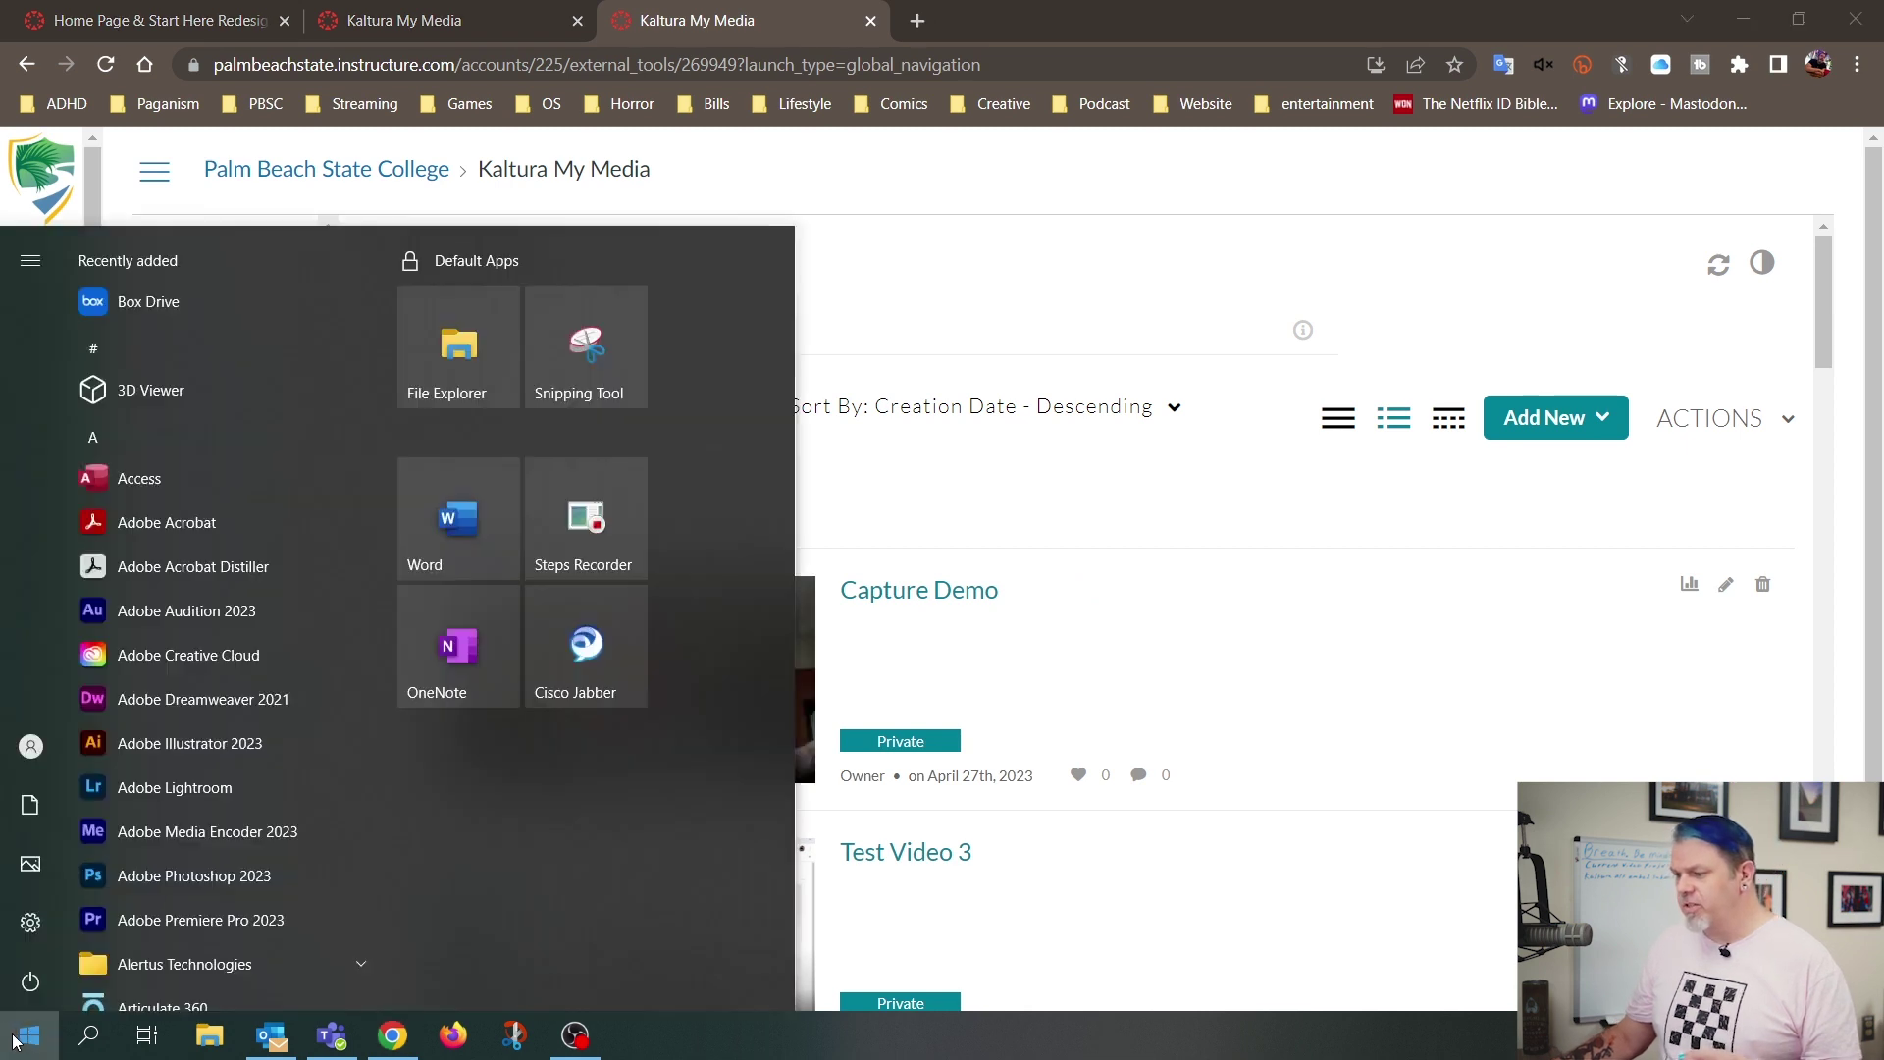
# Launch Kaltura Capture from its folder under K in the Start menu
pyautogui.scroll(-10, 230, 897)
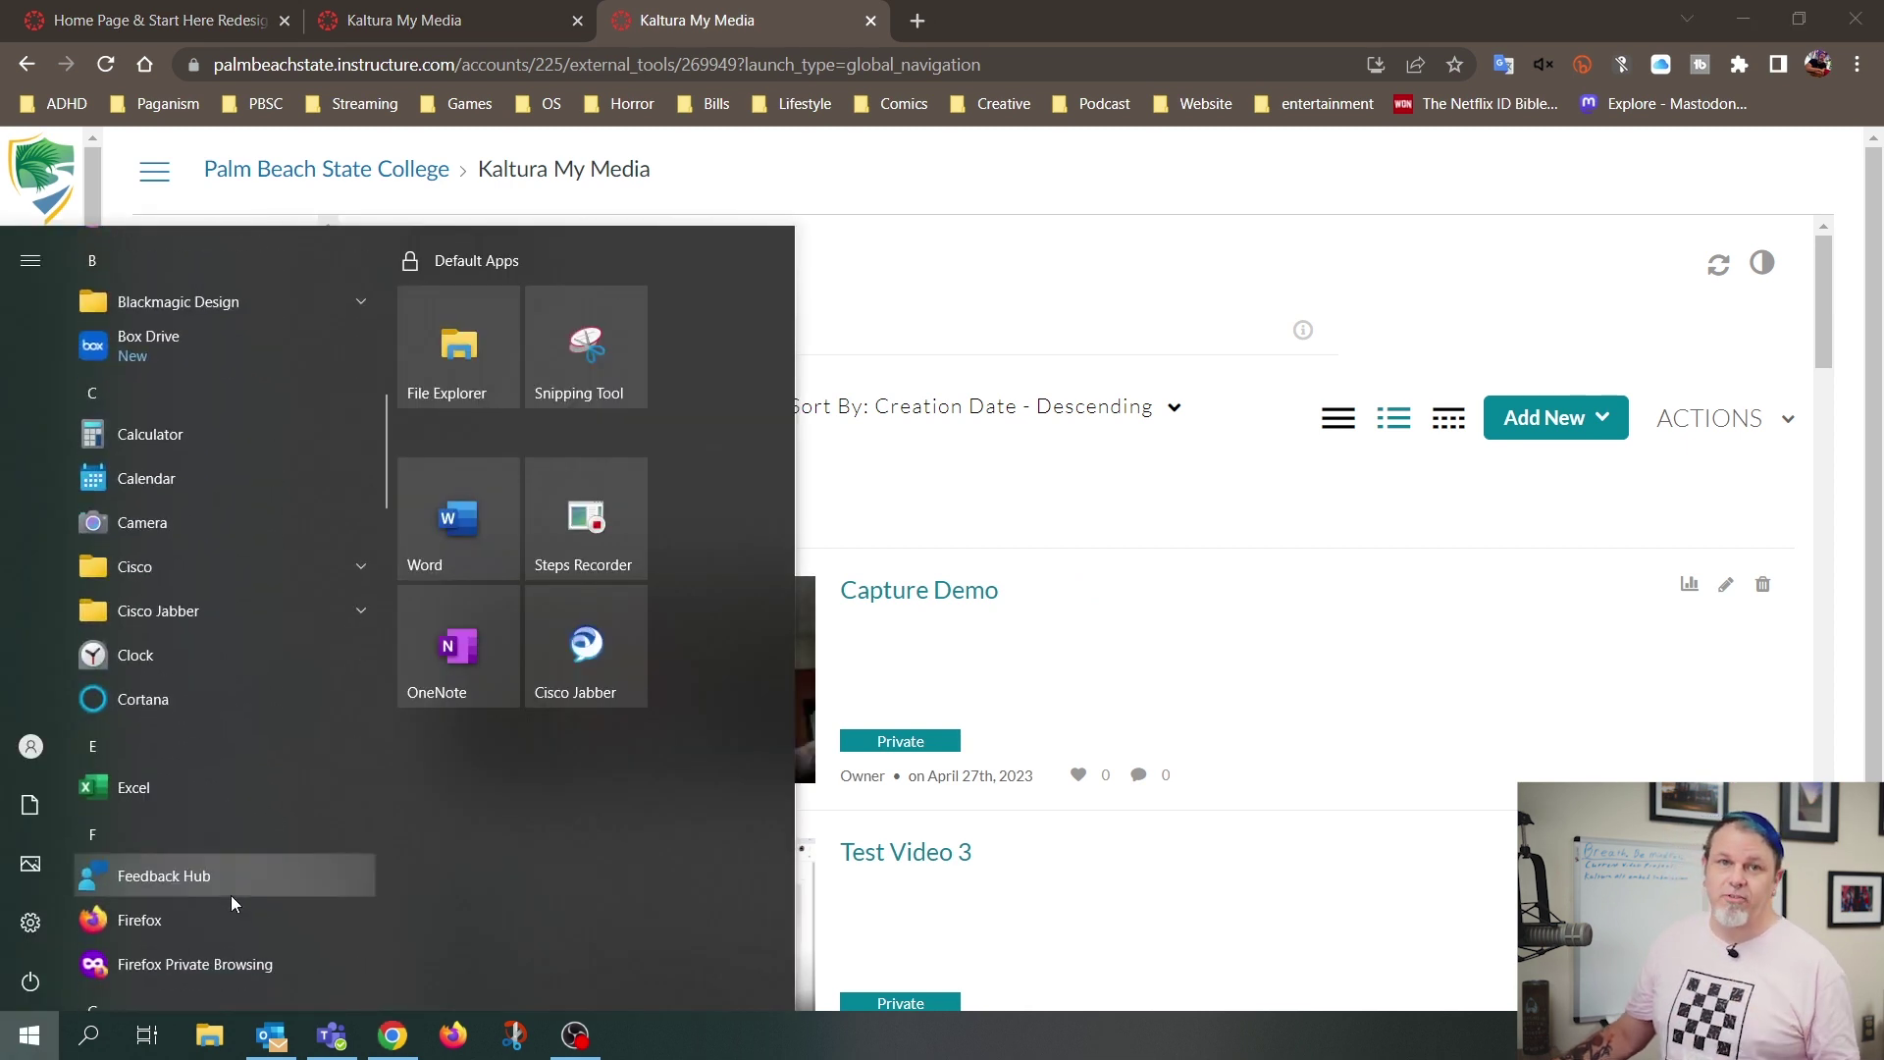
pyautogui.scroll(-3, 207, 770)
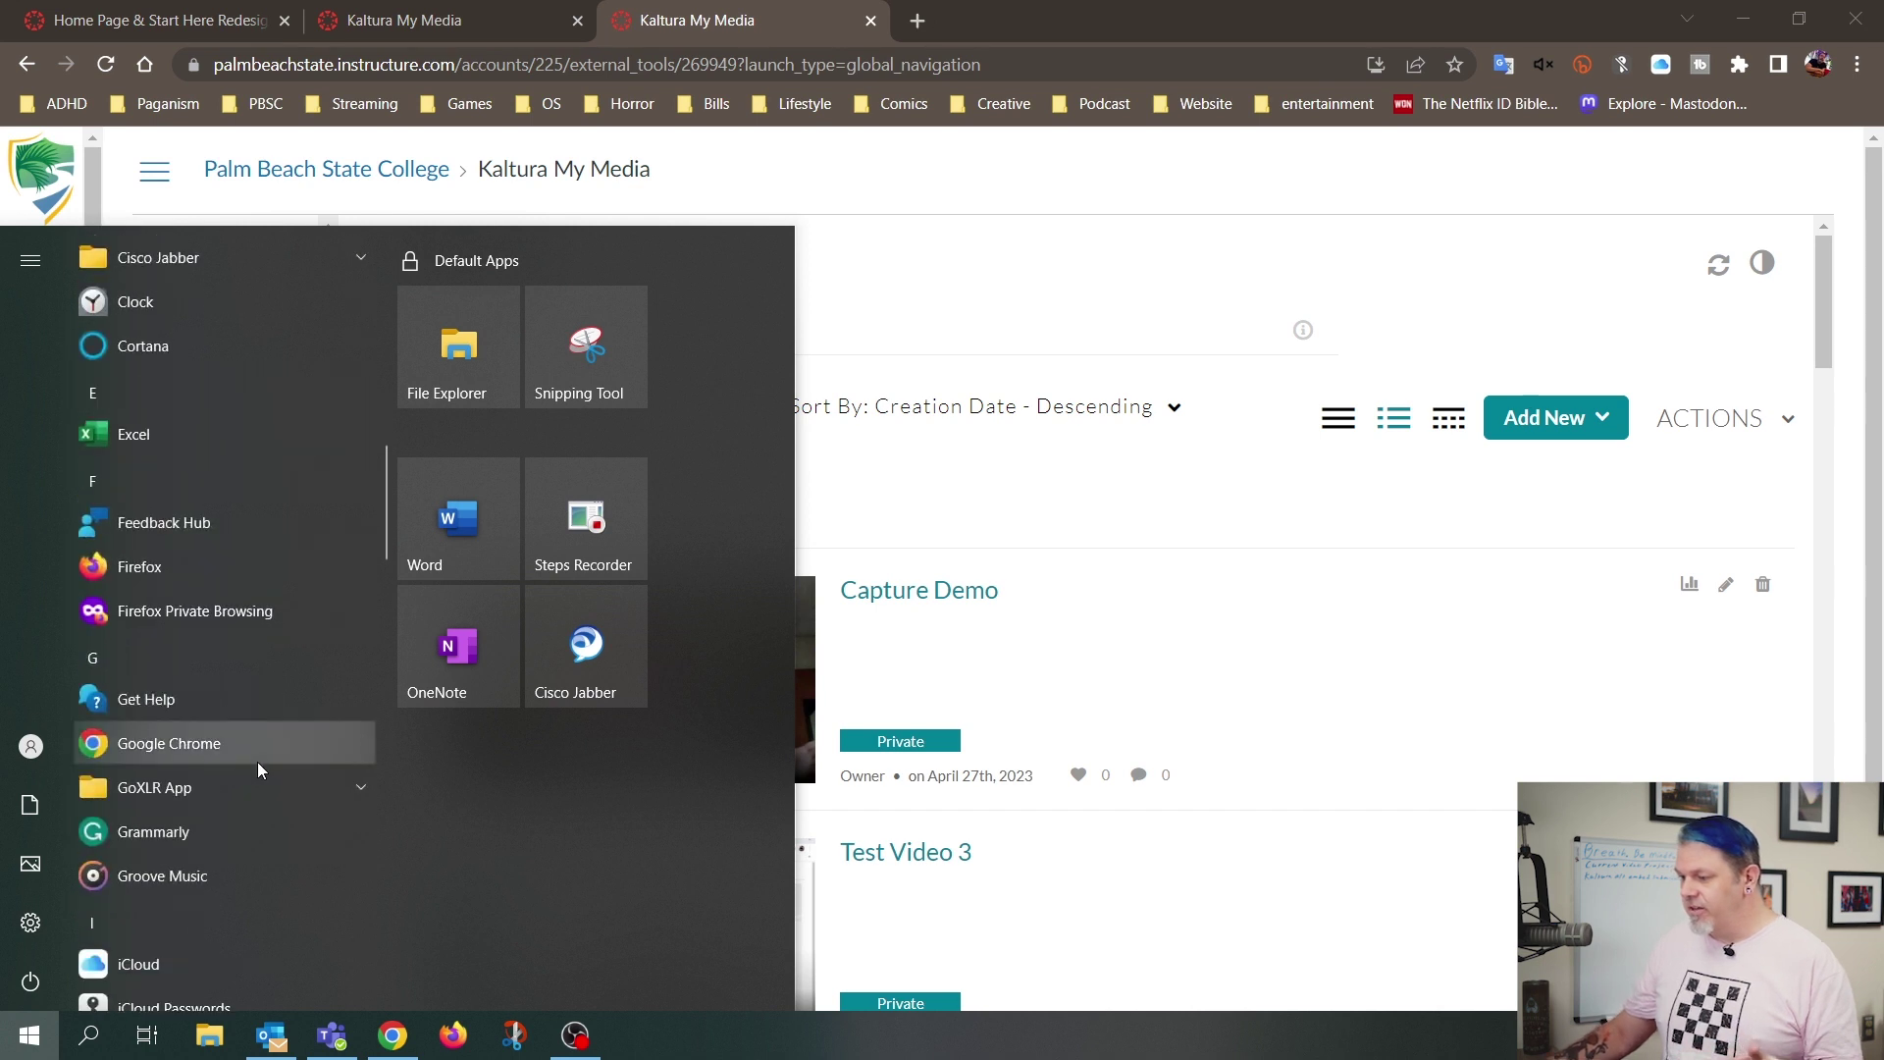
pyautogui.scroll(-8, 255, 762)
pyautogui.scroll(3, 206, 559)
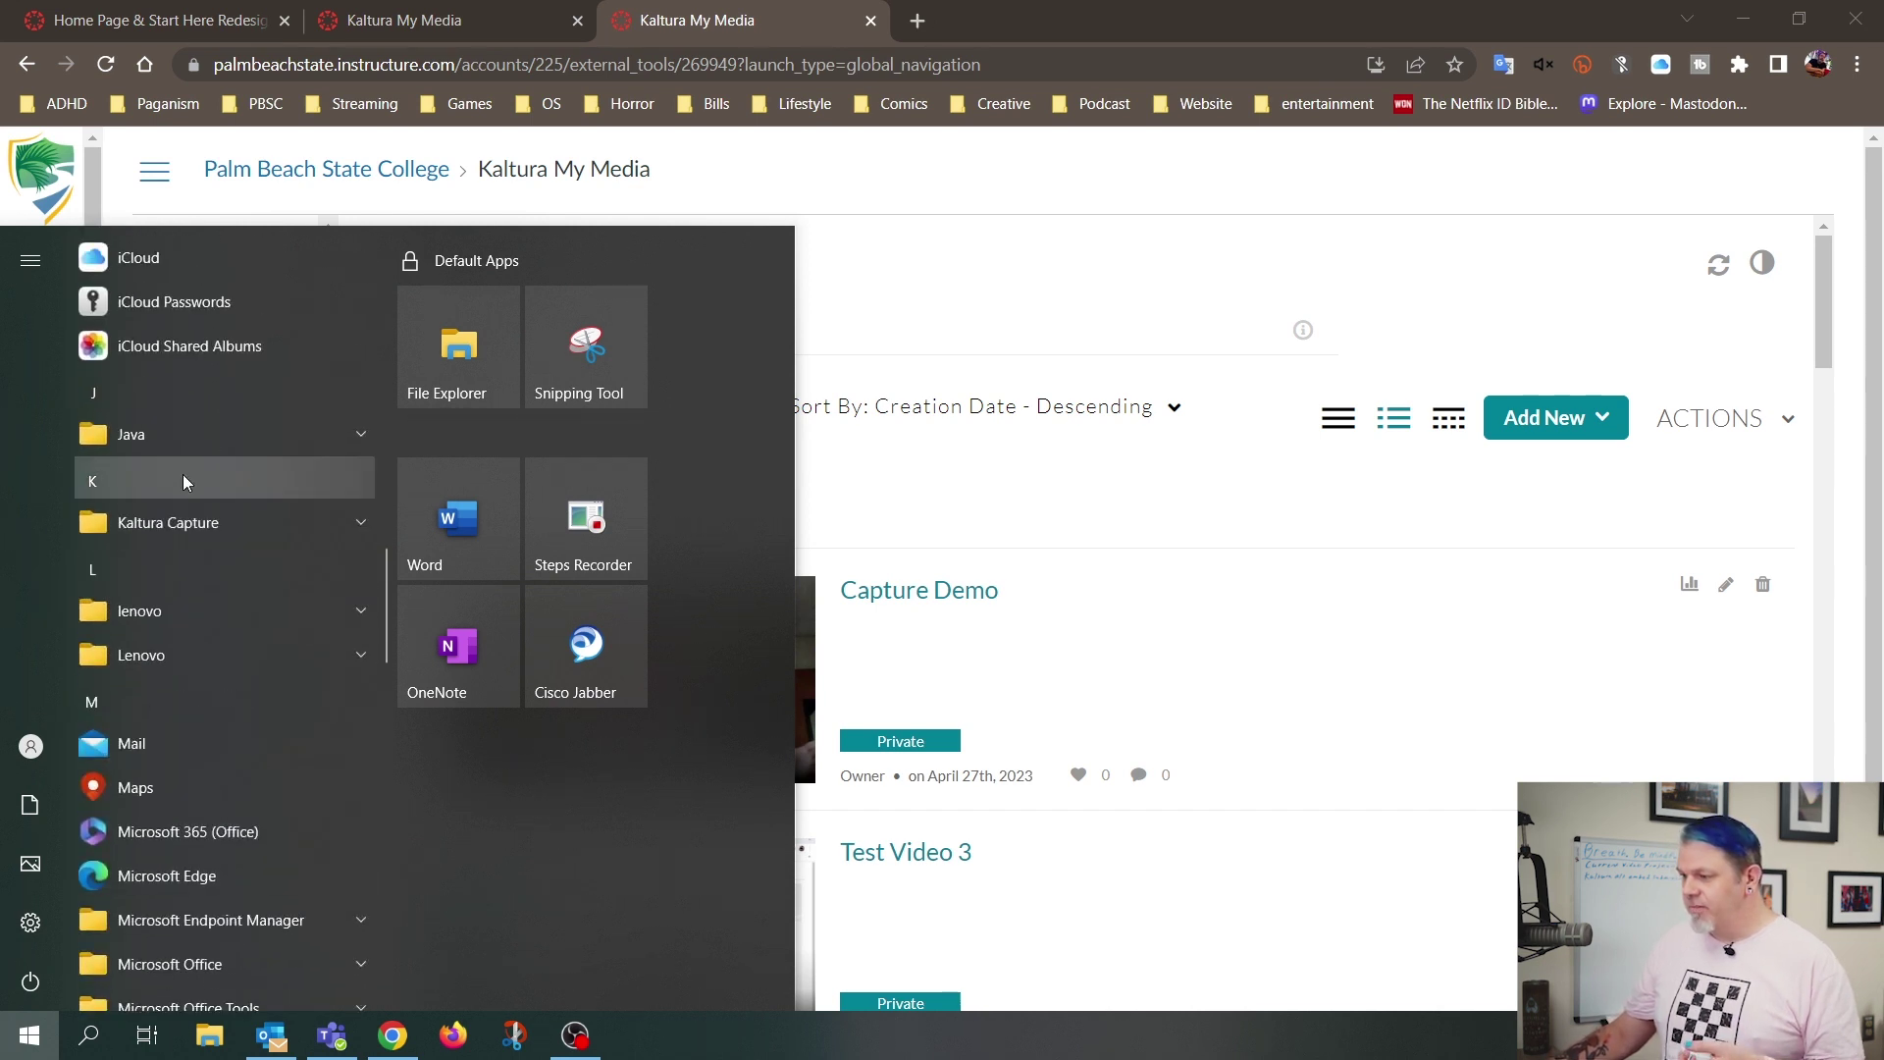
pyautogui.click(181, 524)
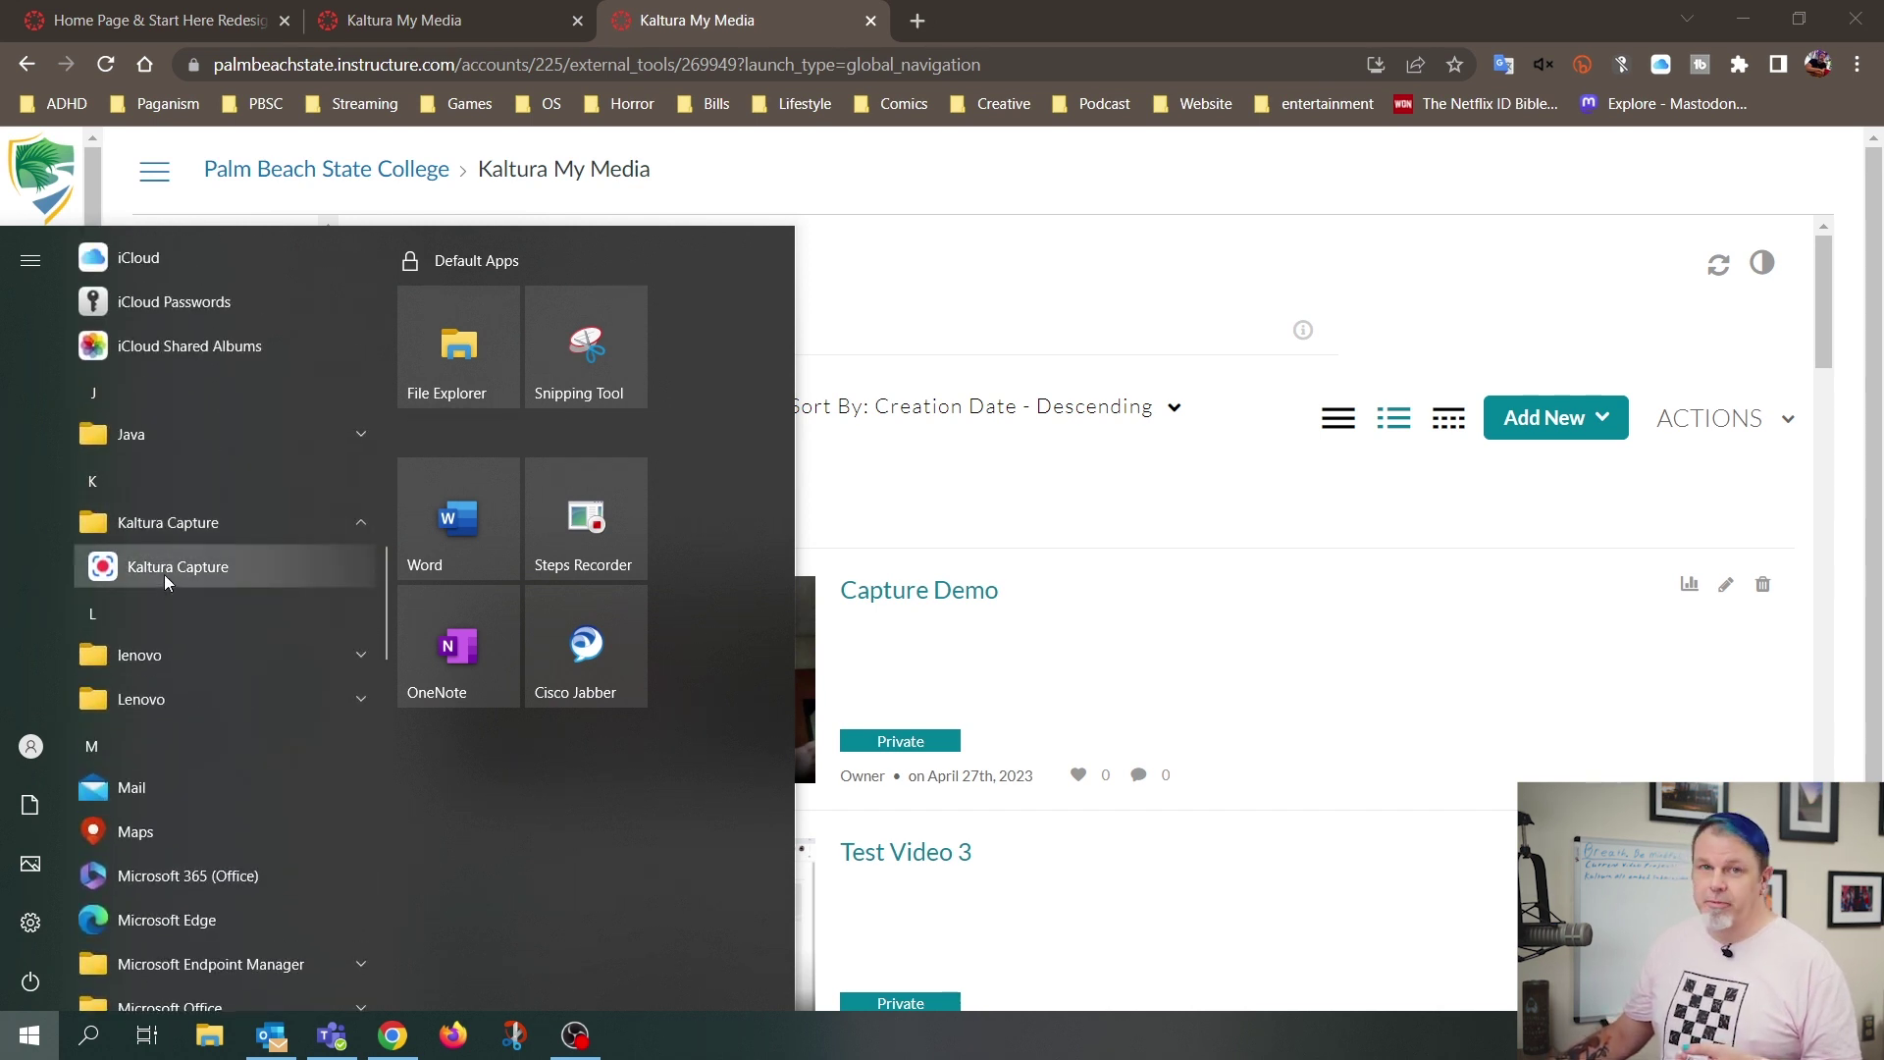
pyautogui.click(165, 569)
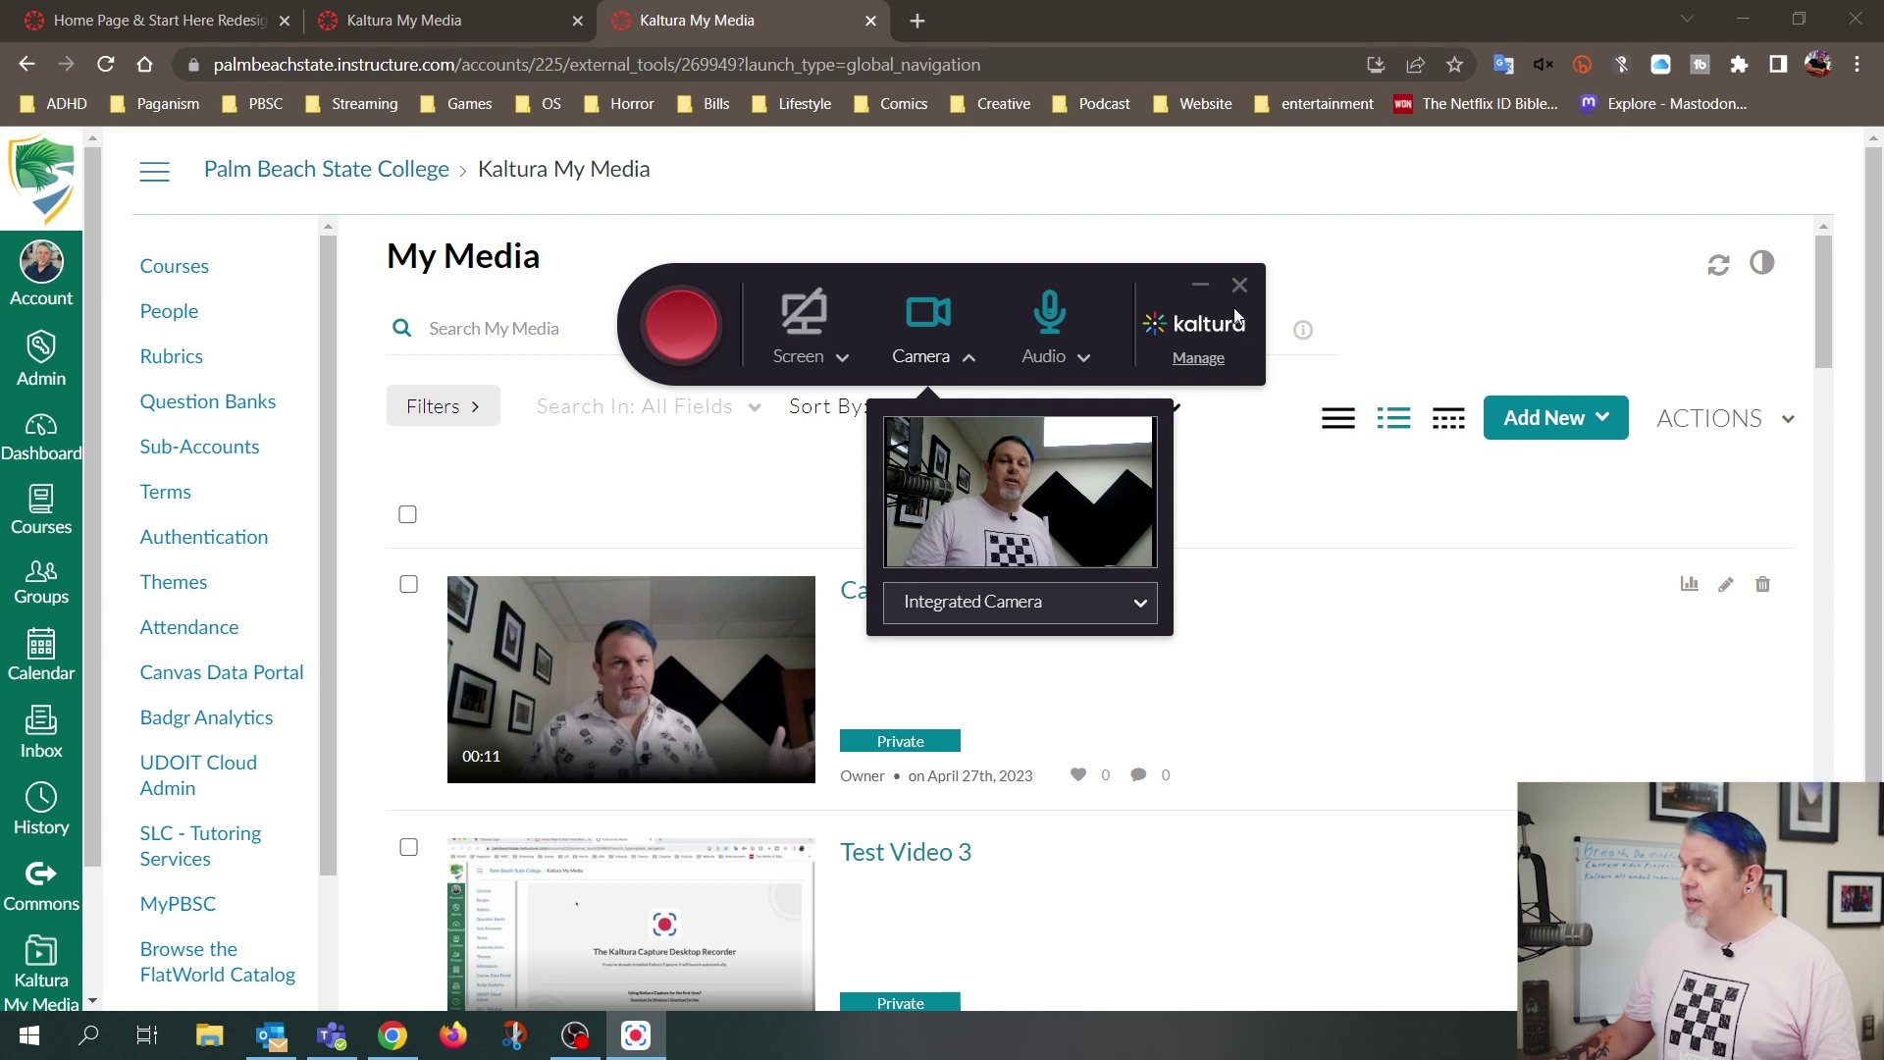
# Check Capture Demo in Kaltura Capture's Library, then return to Chrome's My Media page
pyautogui.click(1198, 359)
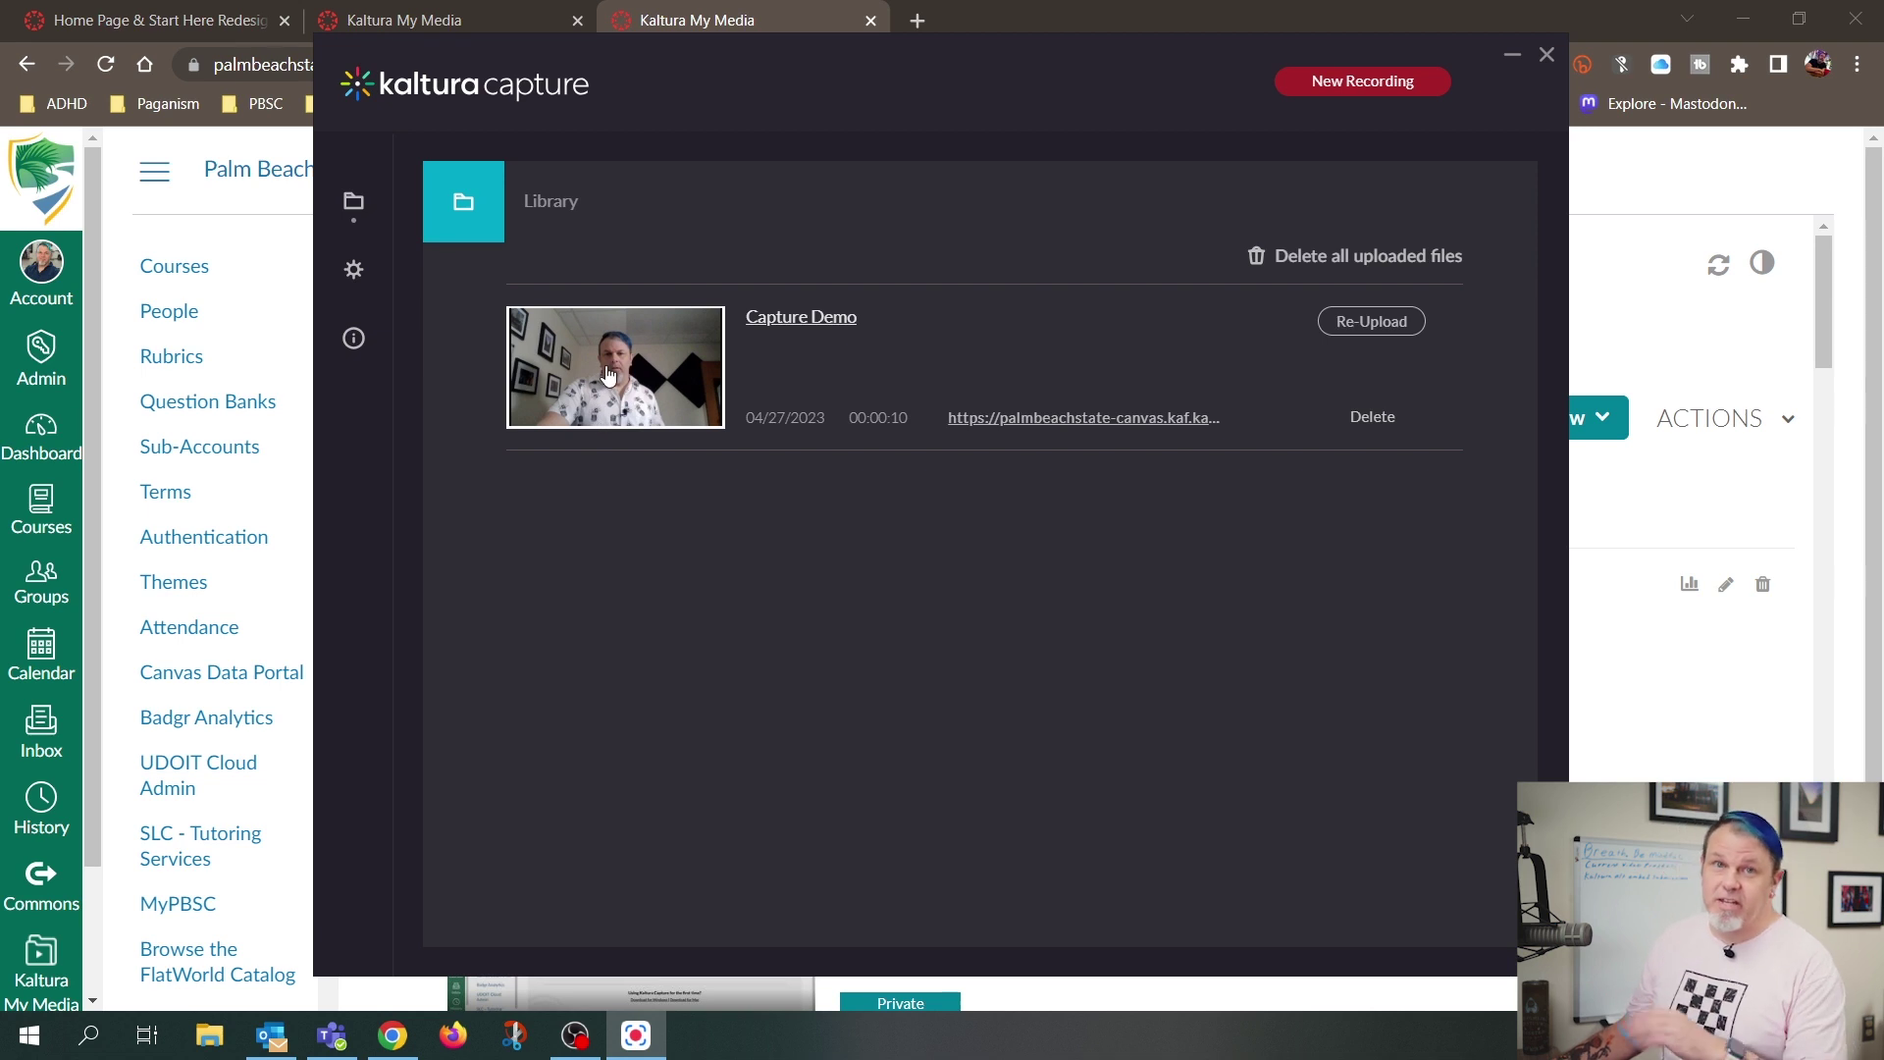
pyautogui.click(1703, 191)
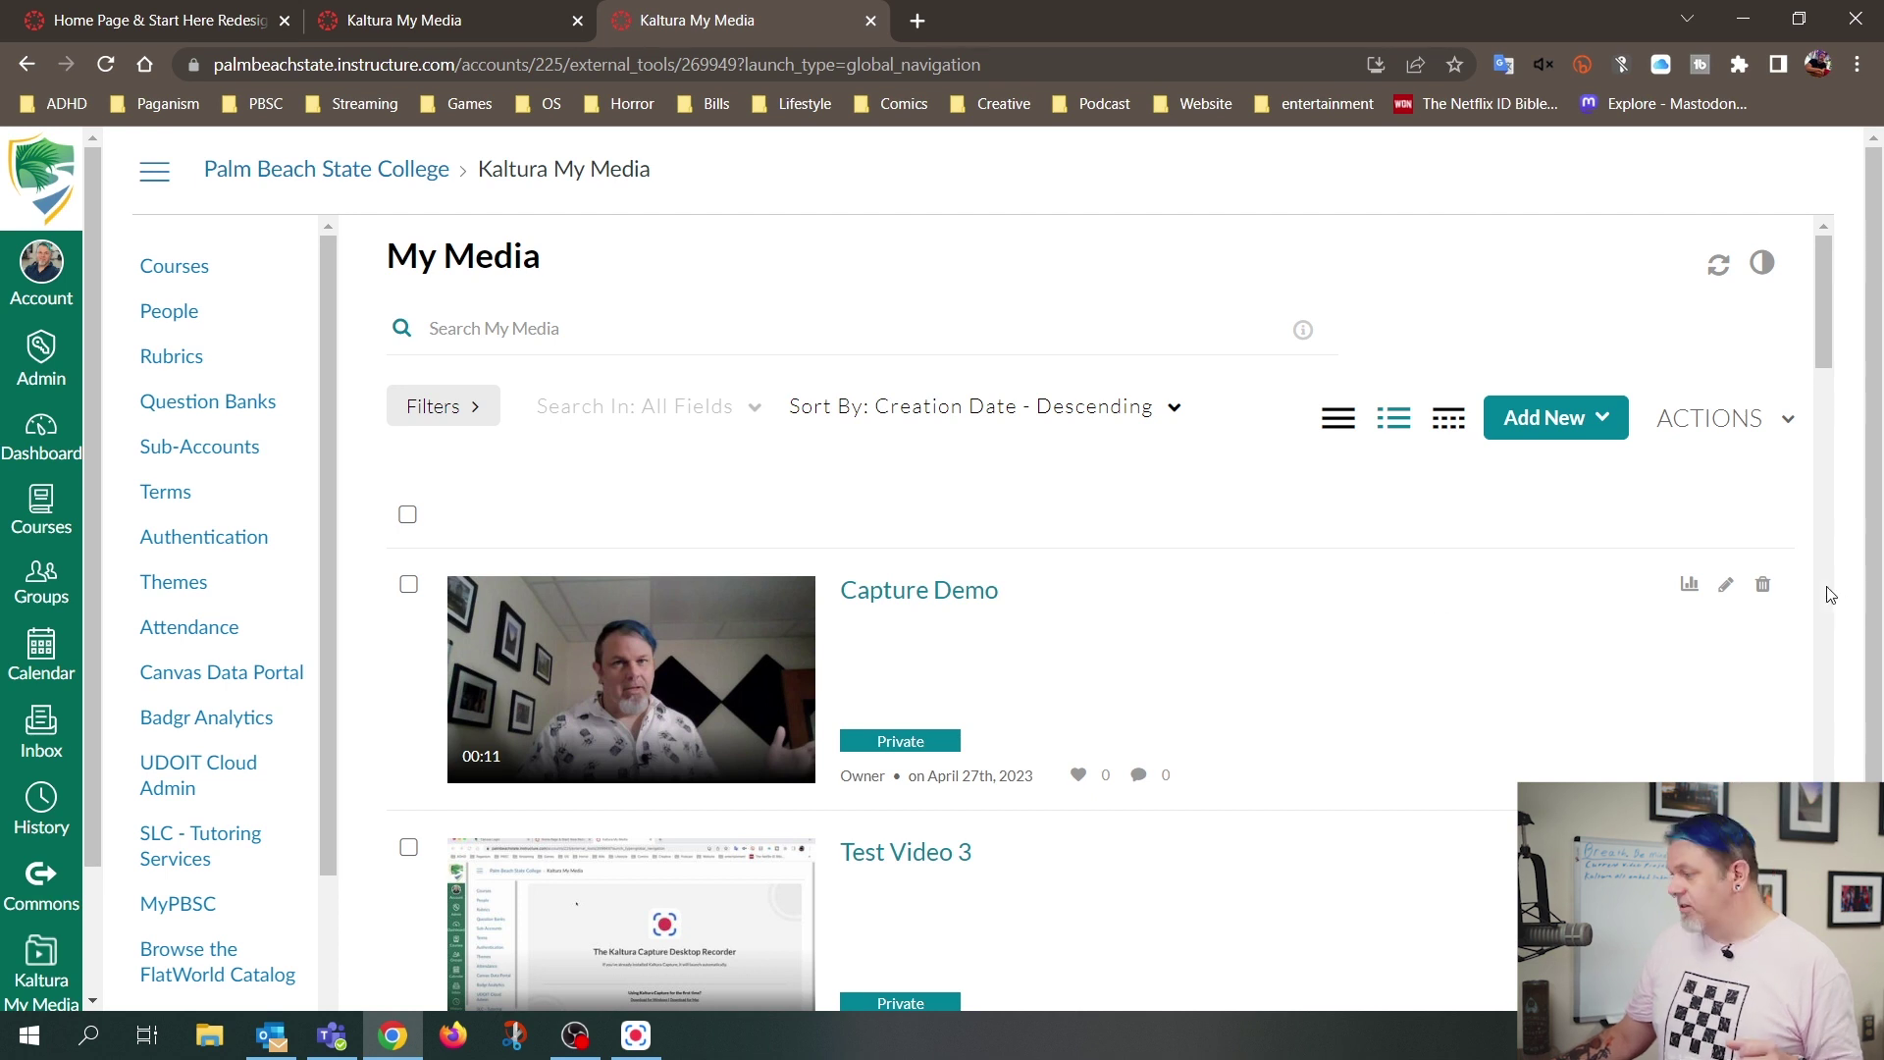
# Permanently delete the stuck Capture Demo entry and bring Kaltura Capture's library forward
pyautogui.click(1762, 585)
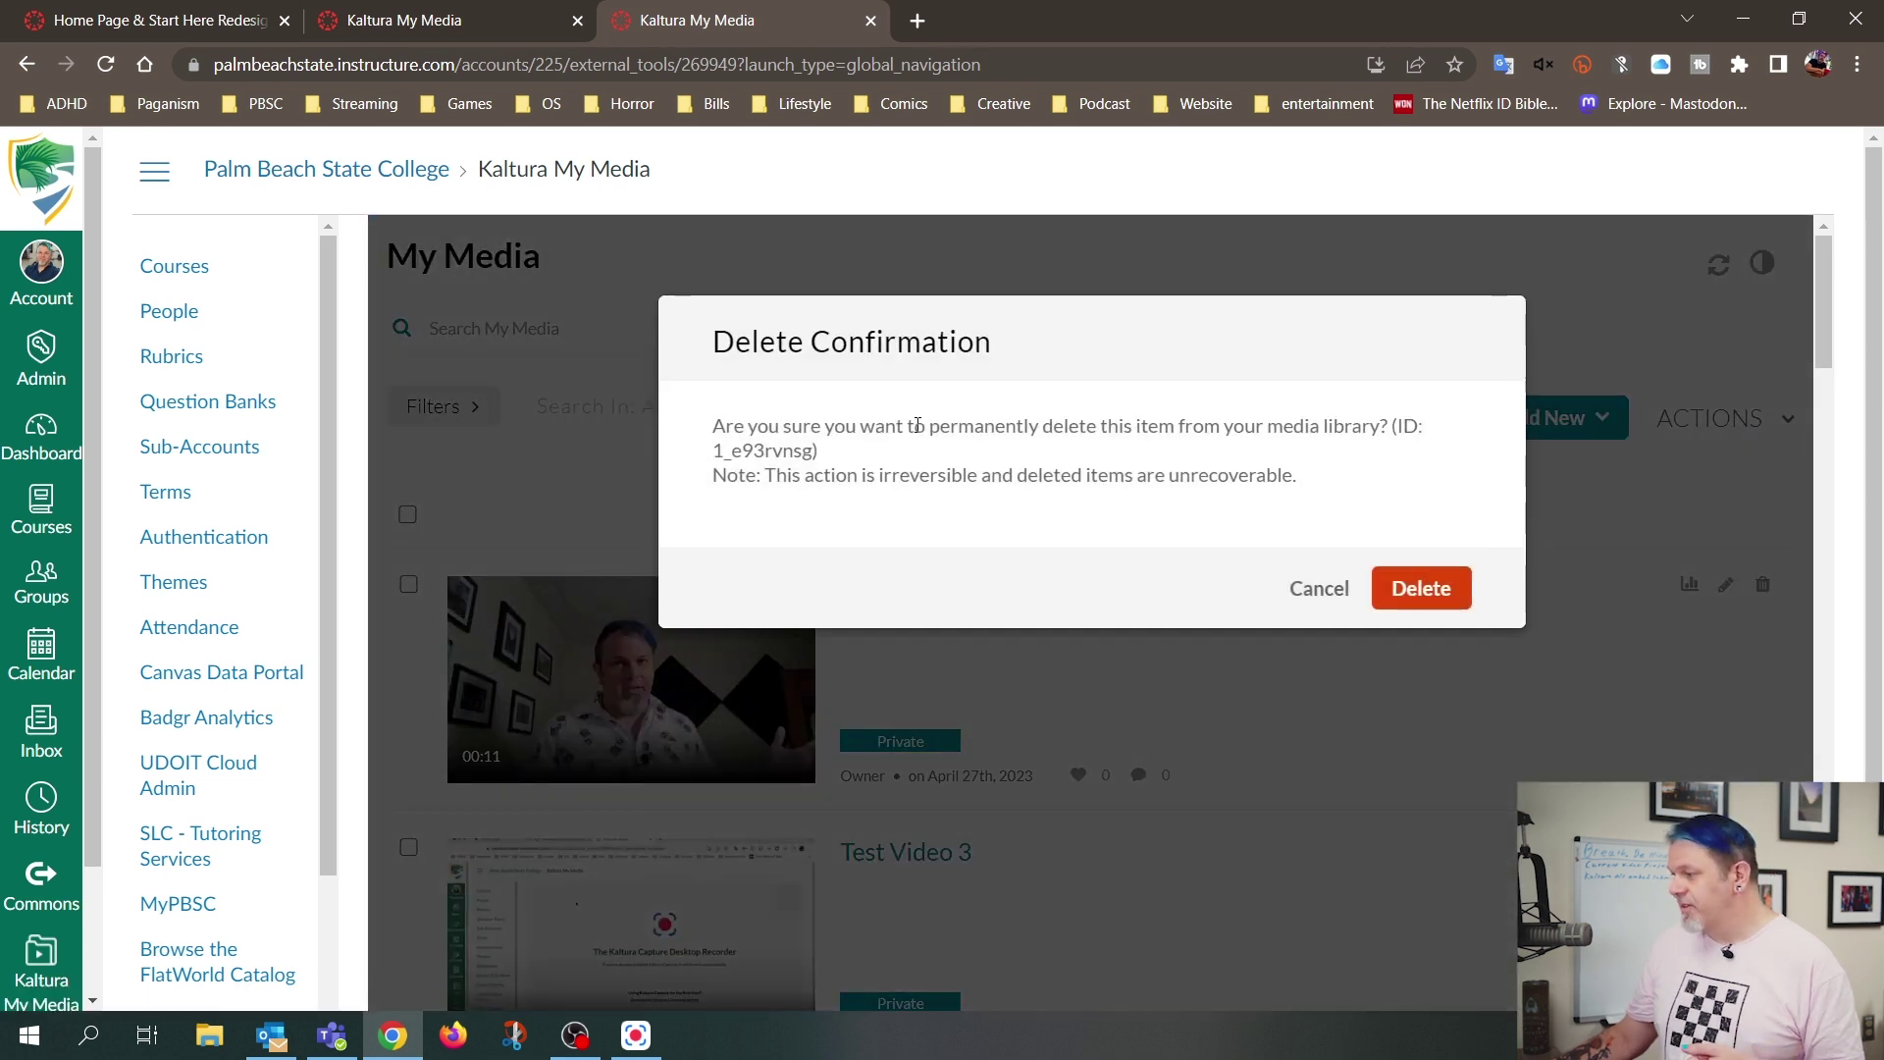
pyautogui.click(1425, 589)
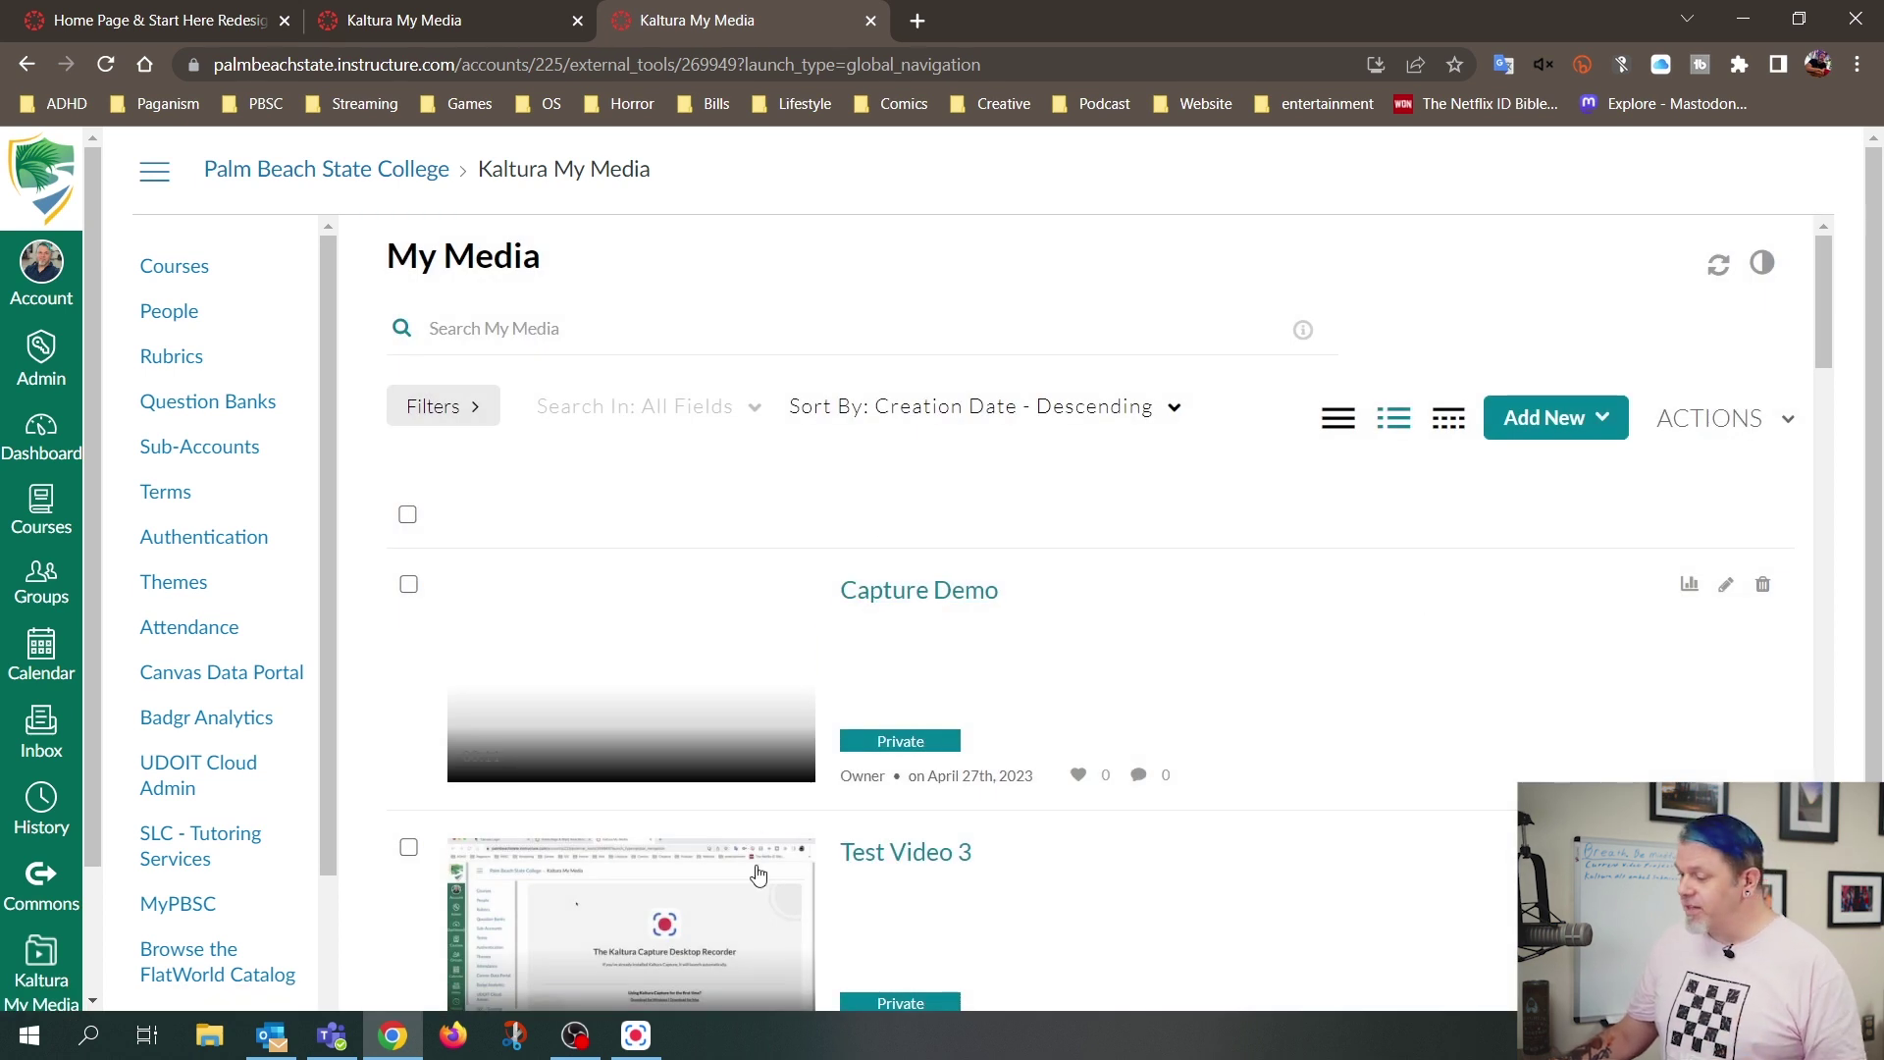
pyautogui.click(636, 1035)
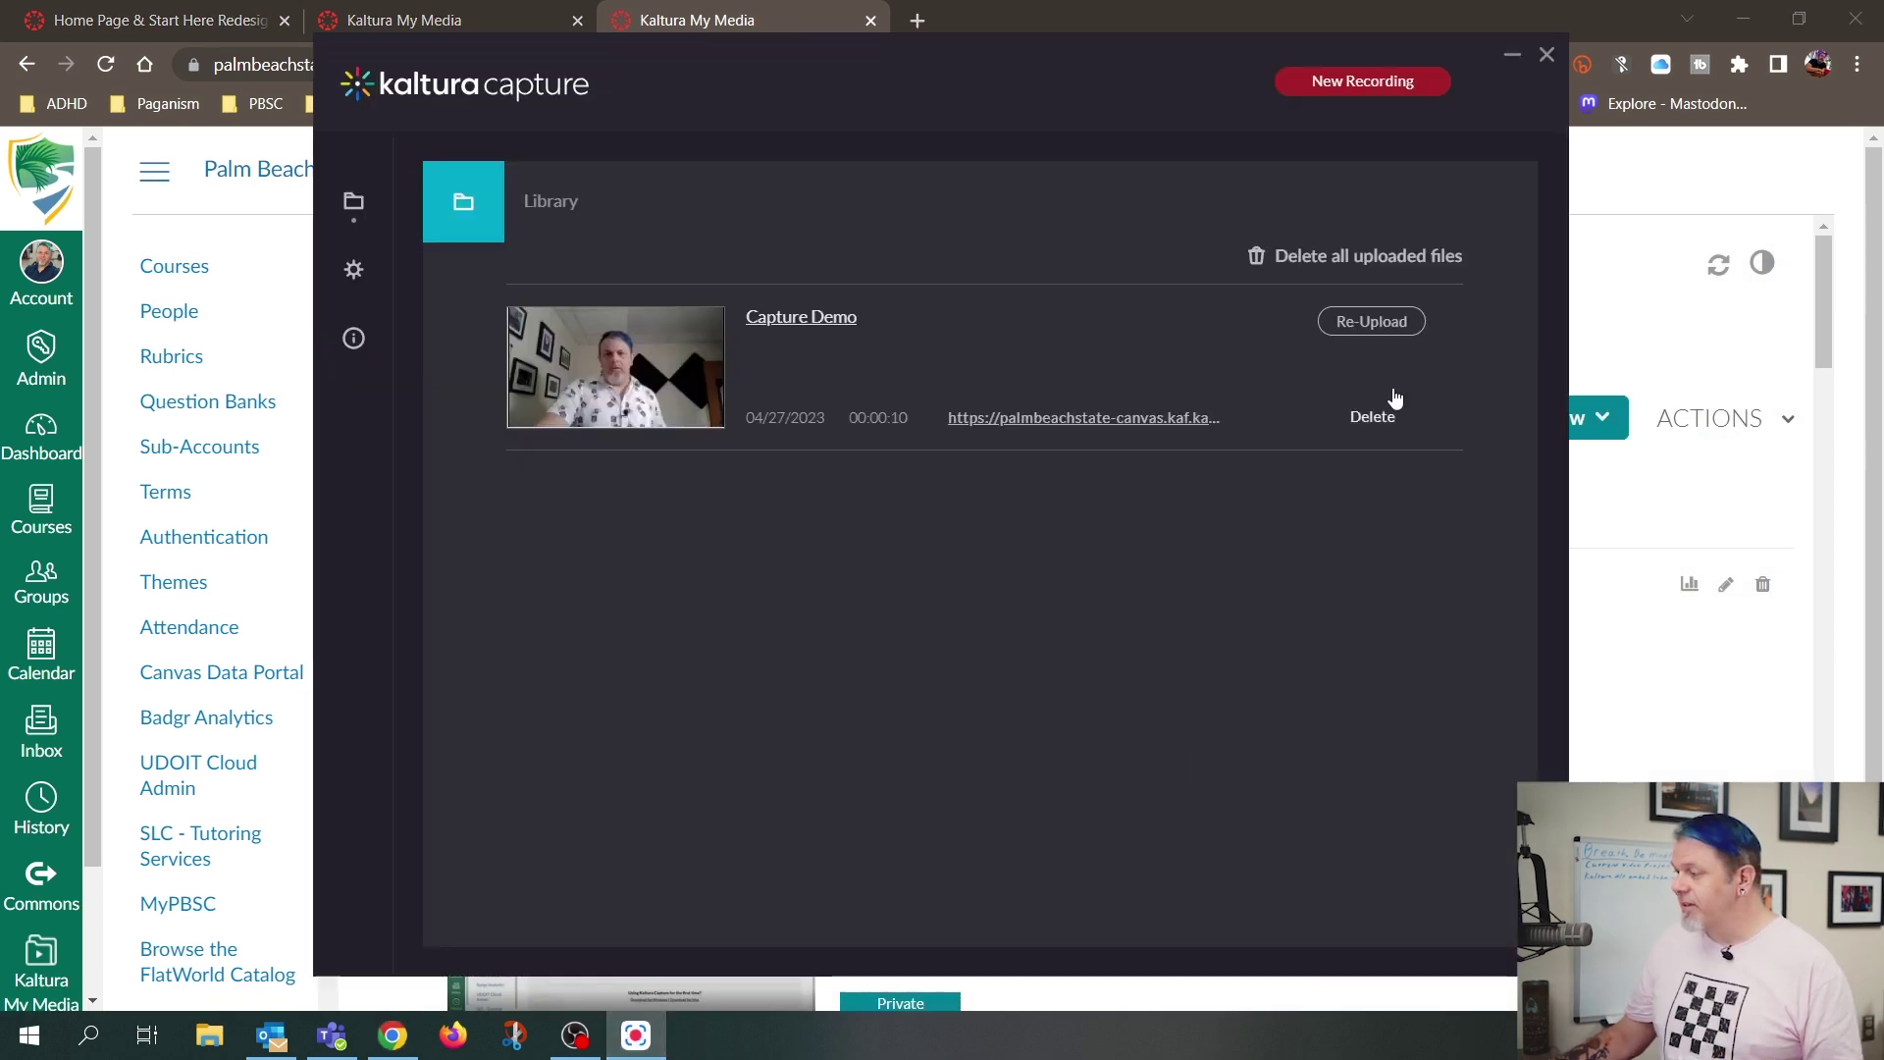
# Re-upload the Capture Demo recording from the Library and return to the browser
pyautogui.click(1380, 320)
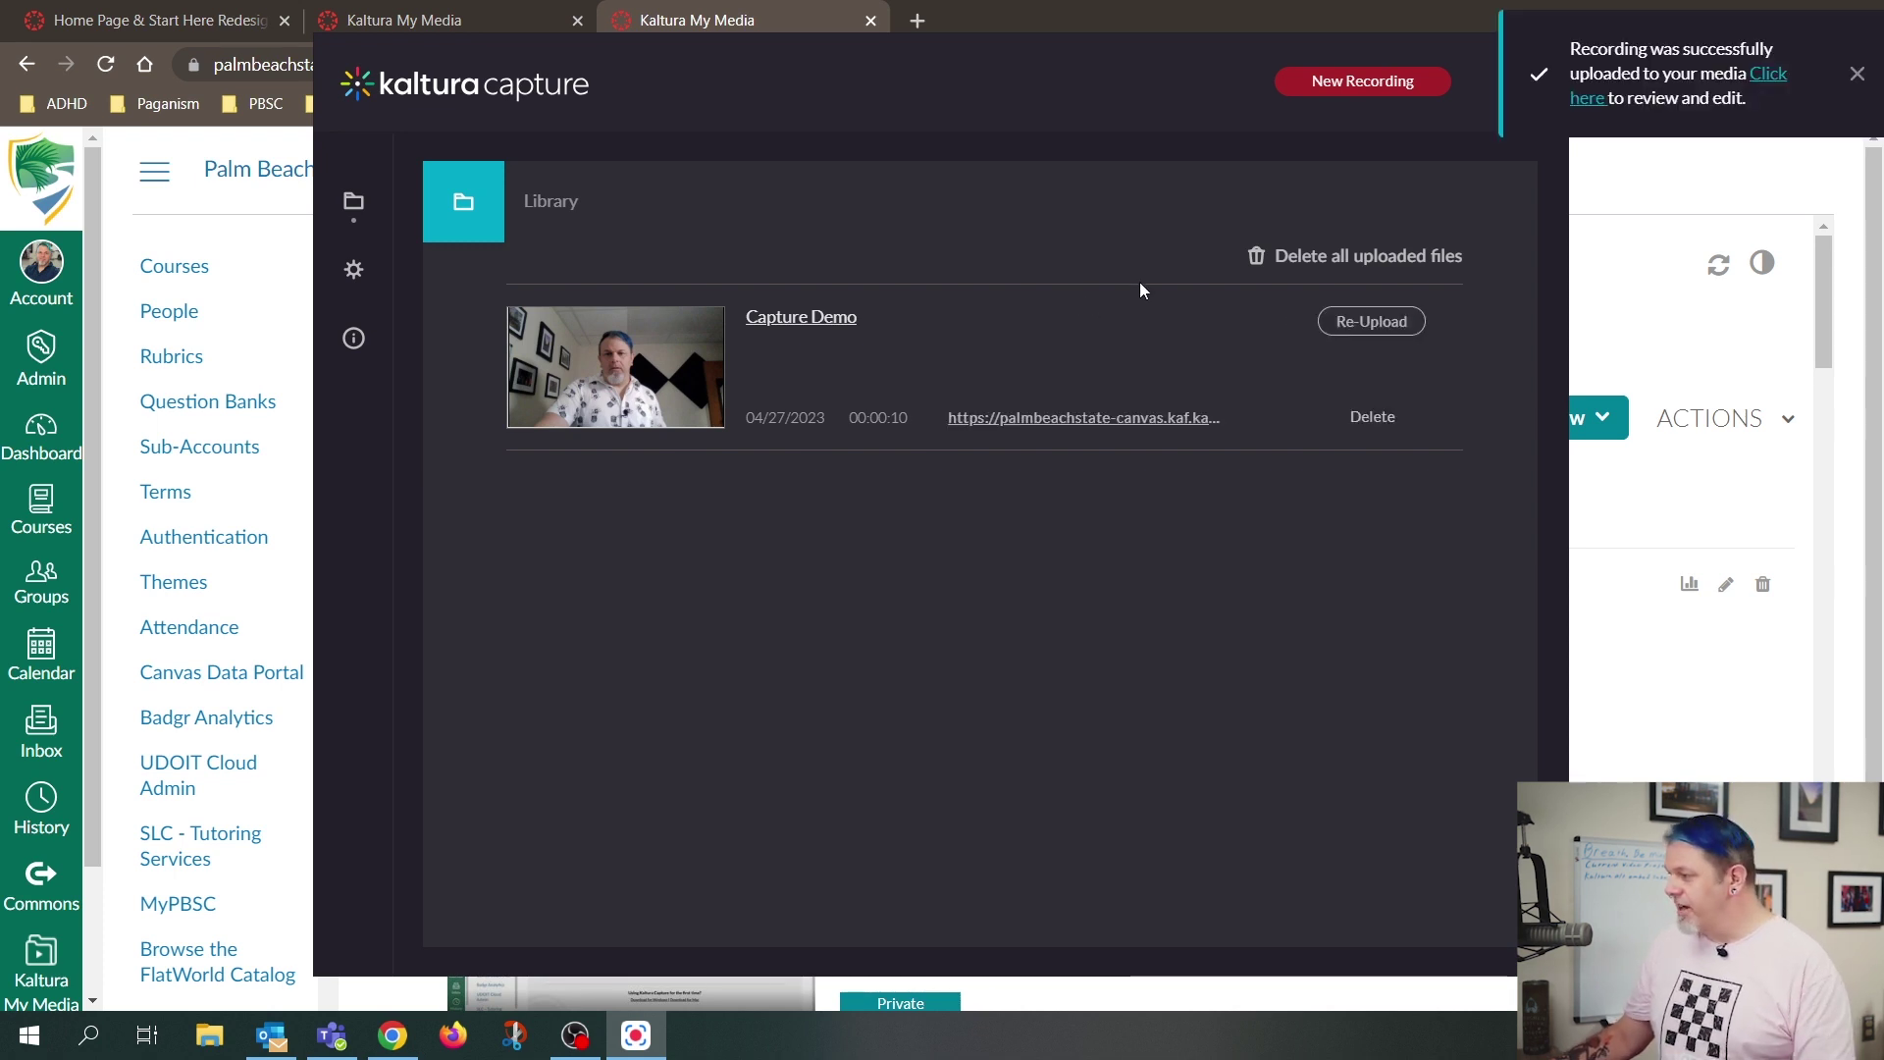
pyautogui.click(1591, 255)
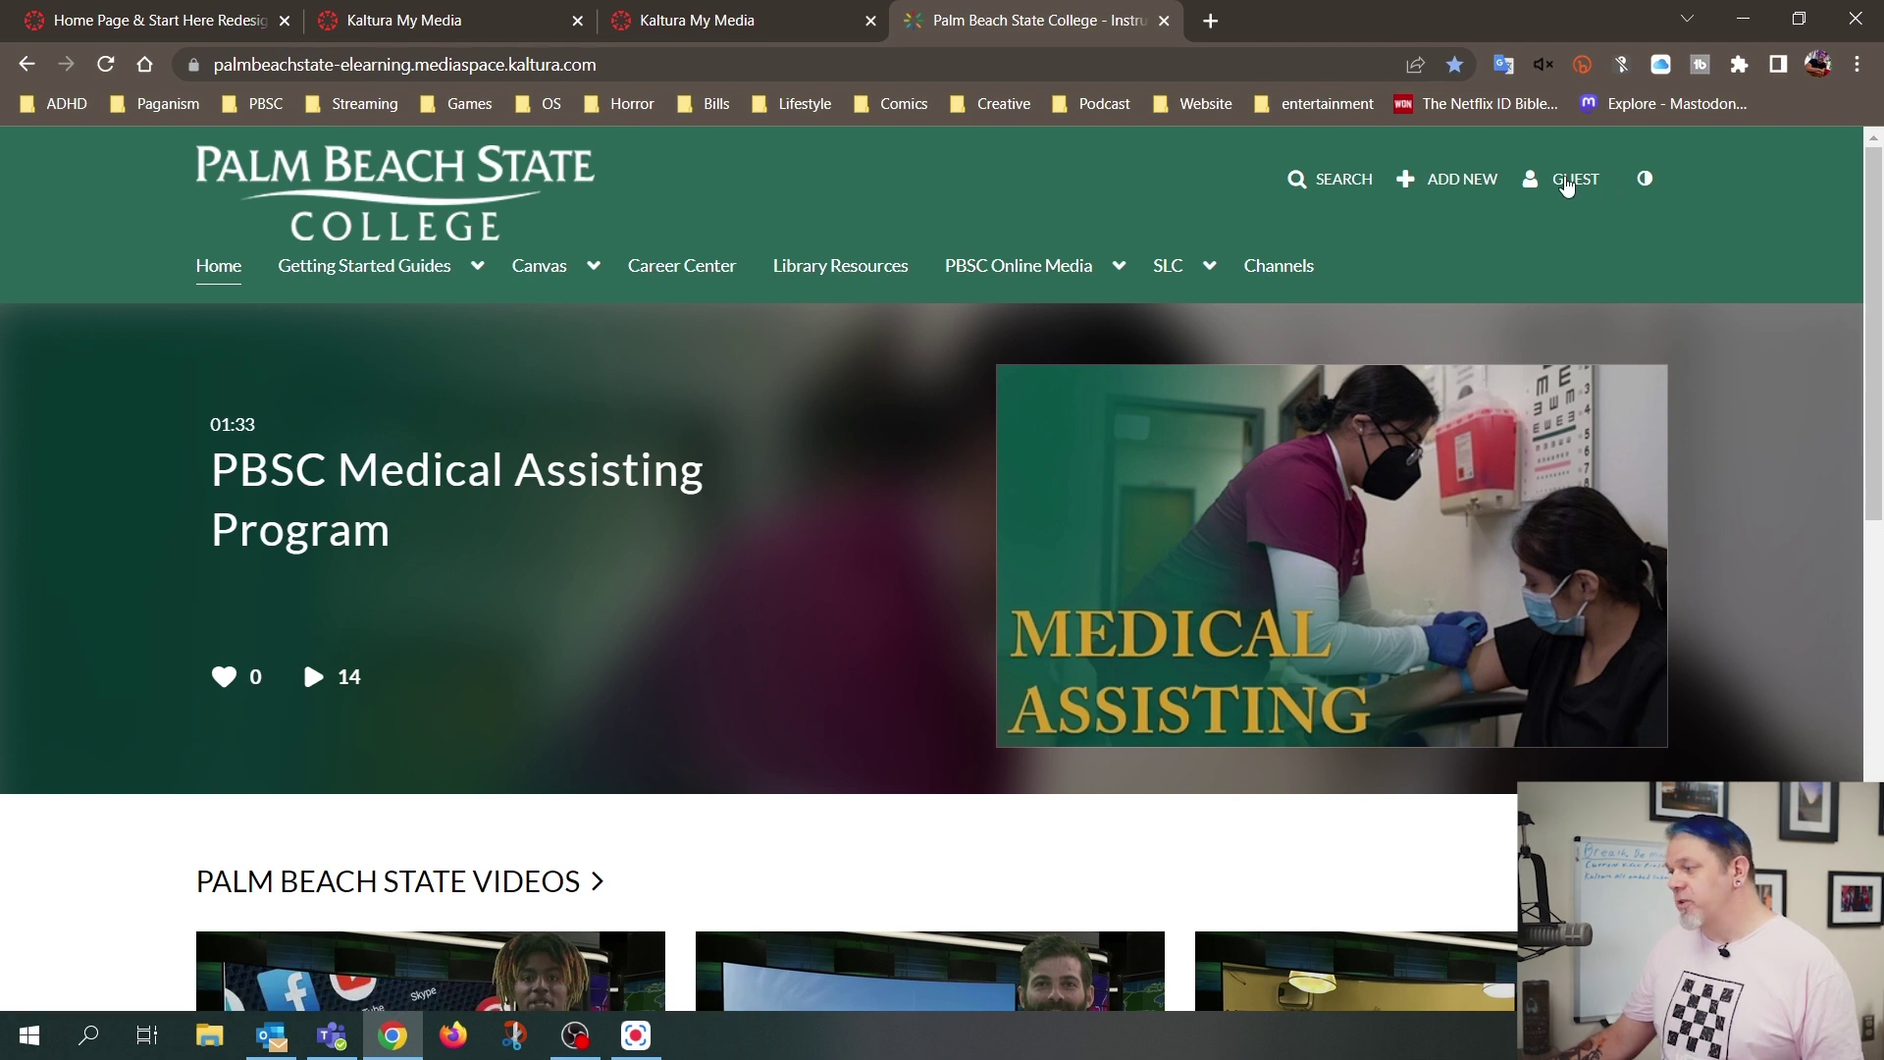
# Open My Media from the GUEST account menu and open the Capture Demo video
pyautogui.click(1567, 181)
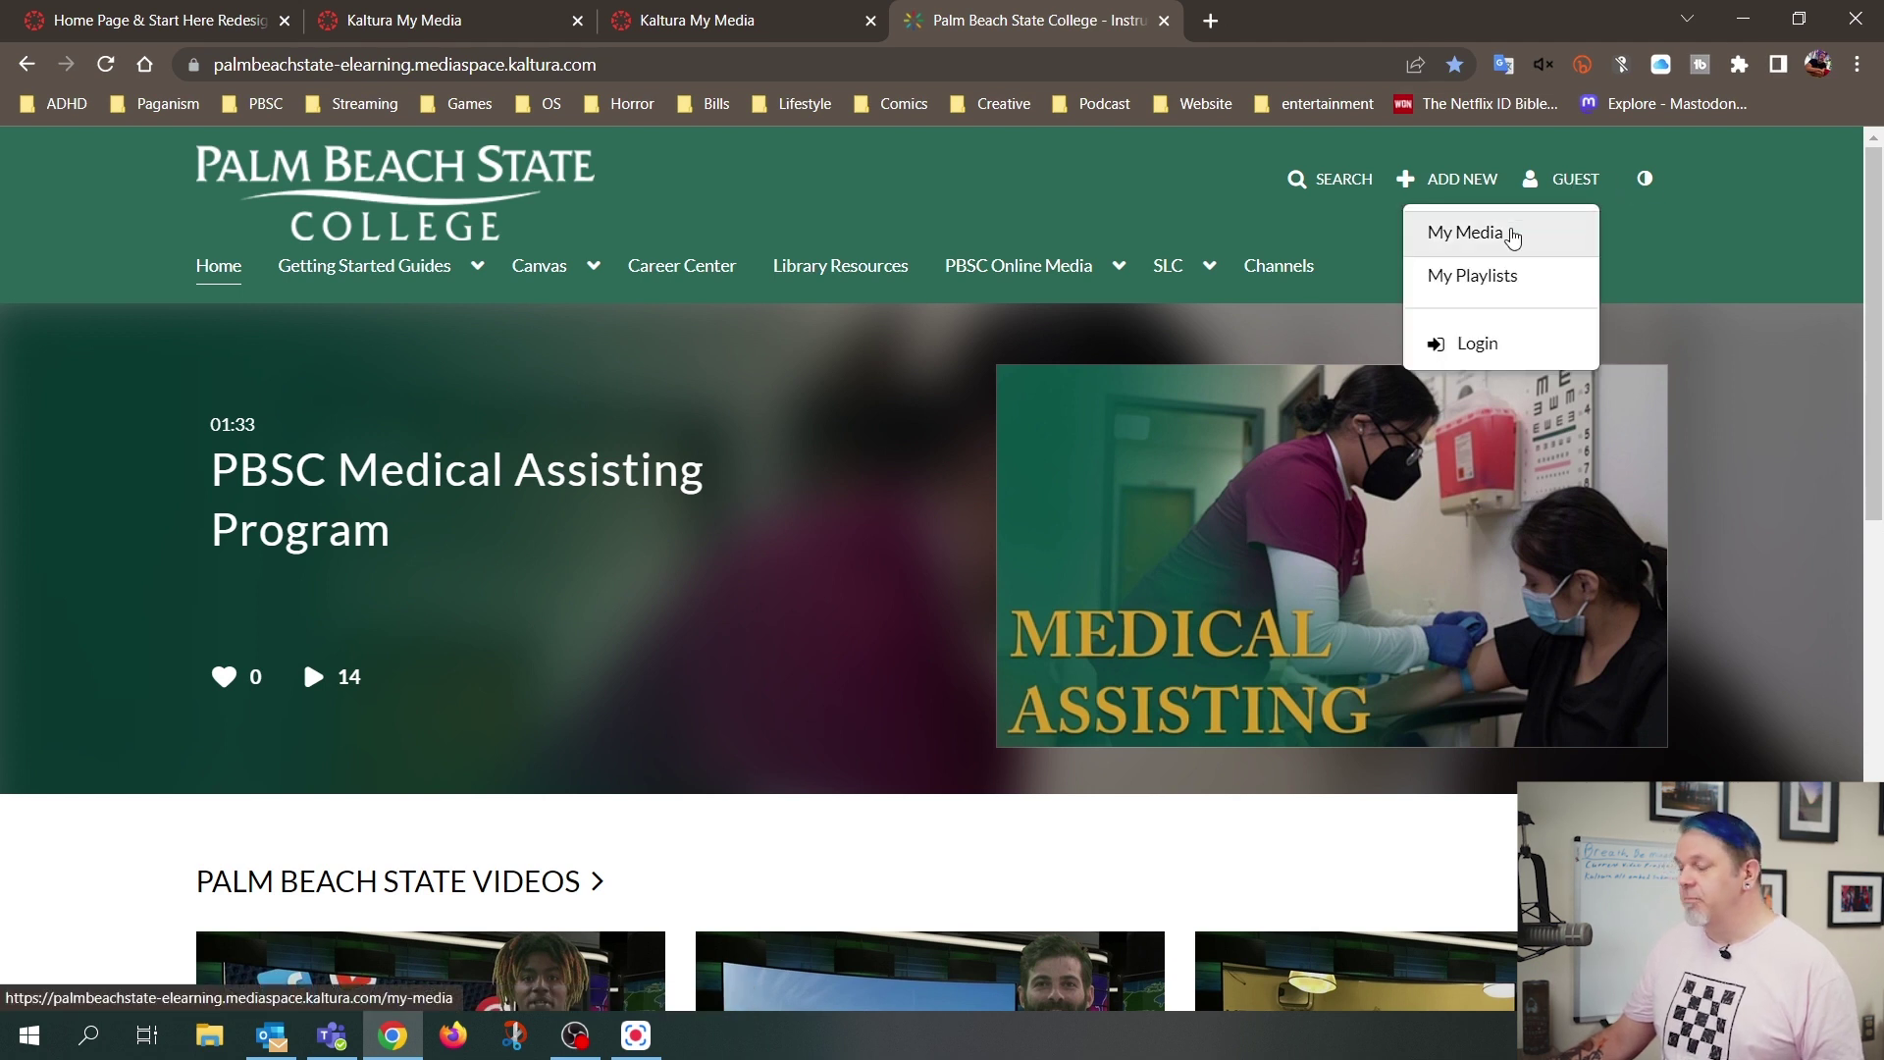
pyautogui.click(1511, 233)
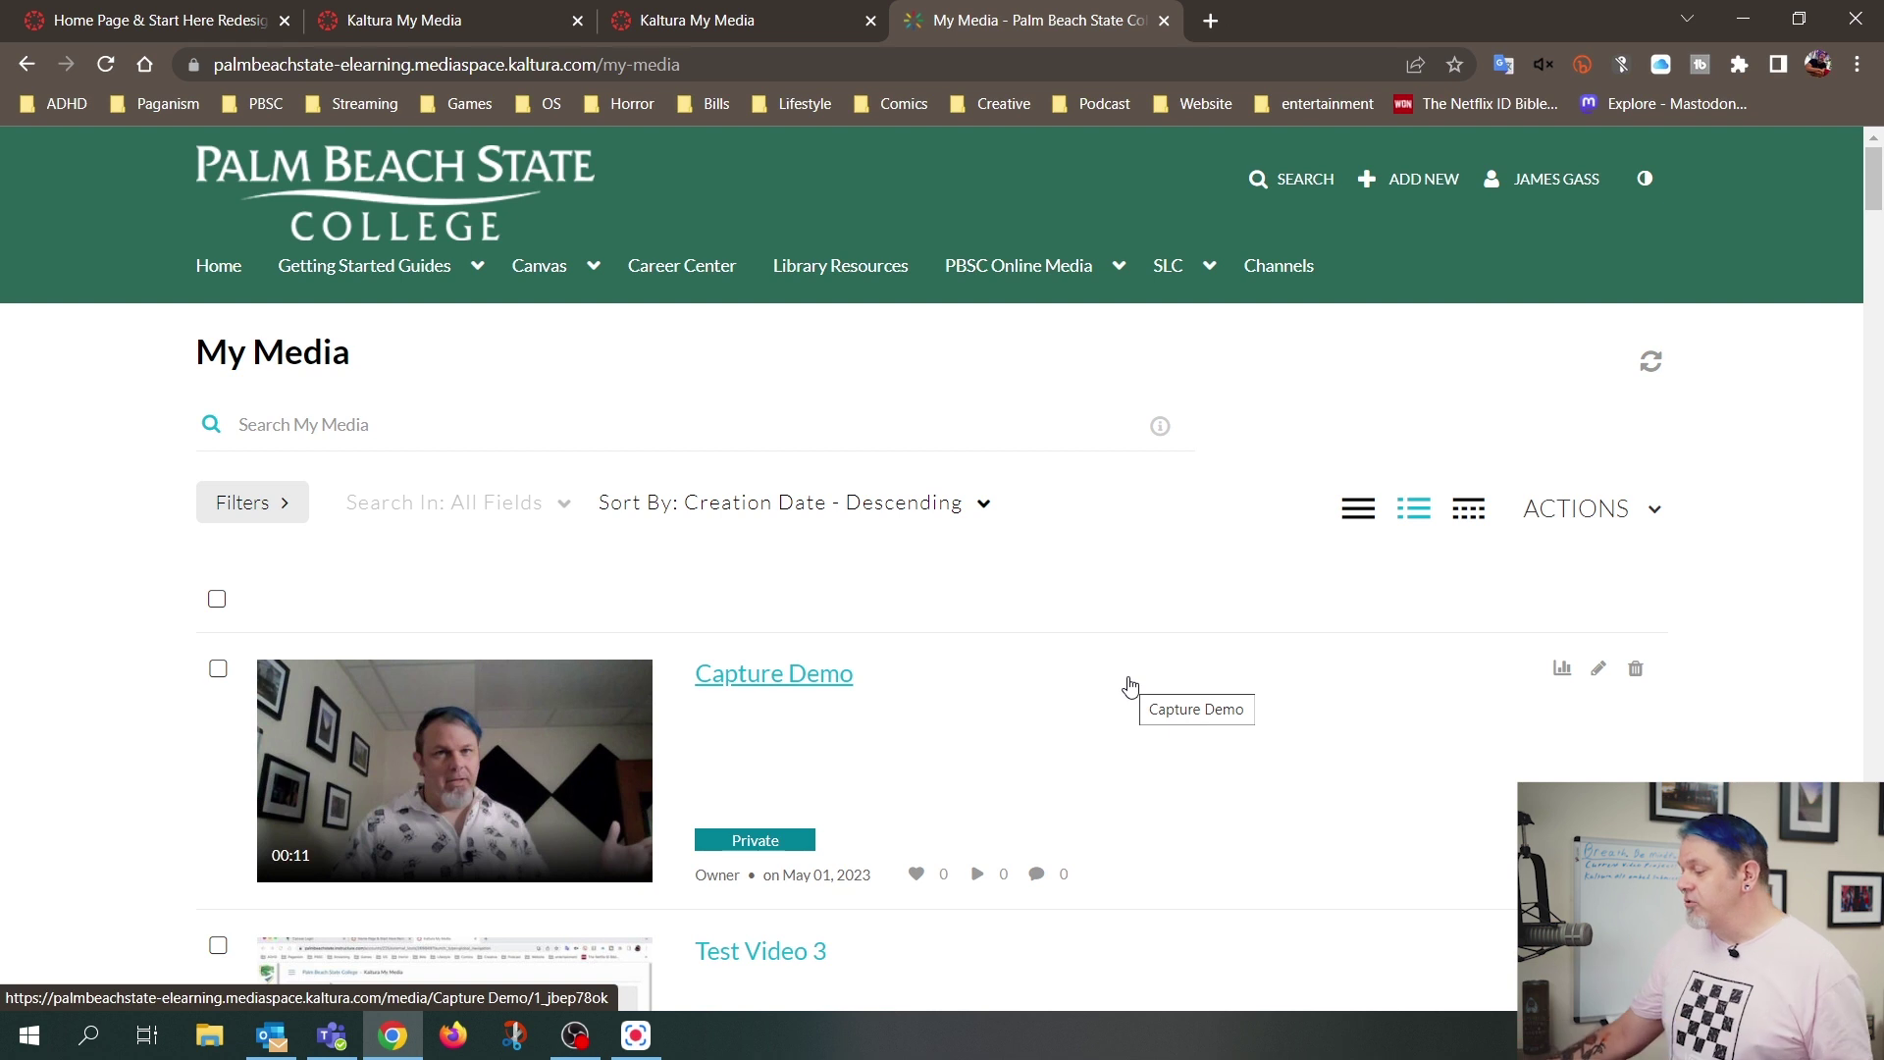
pyautogui.scroll(-3, 917, 658)
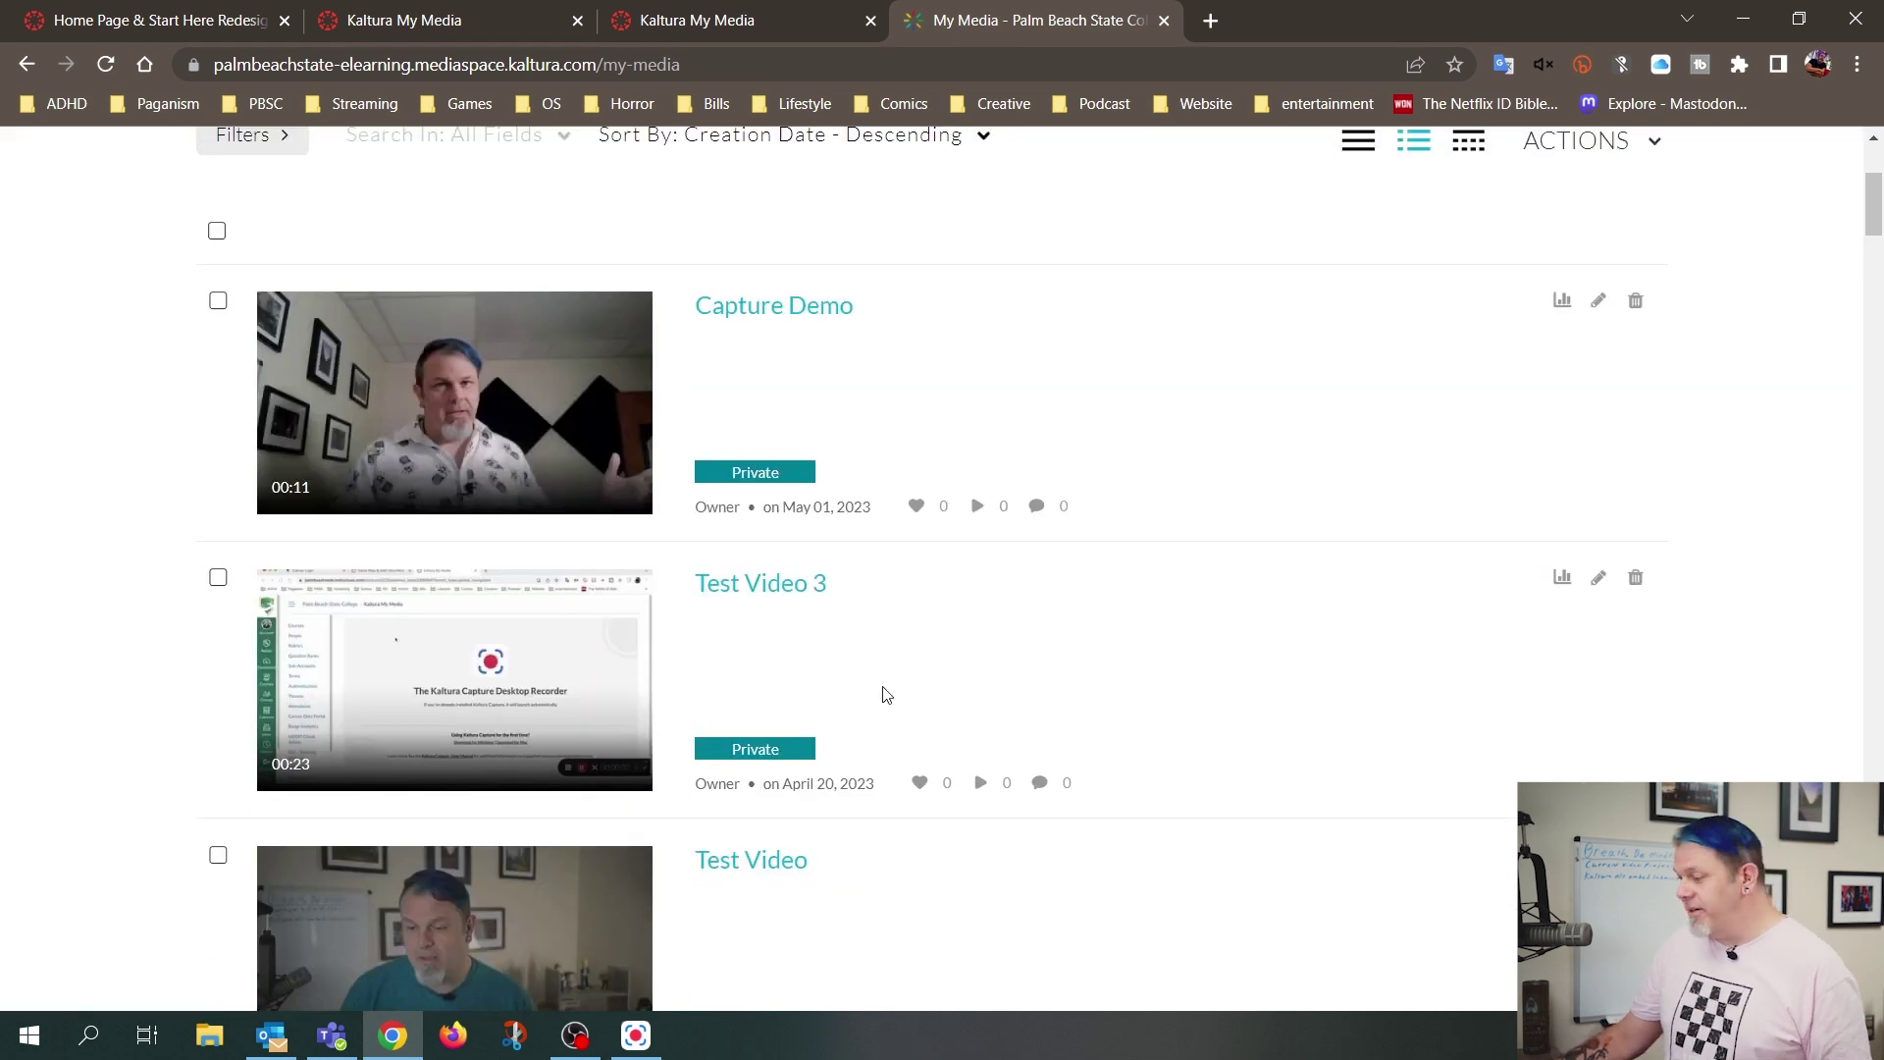
pyautogui.click(795, 312)
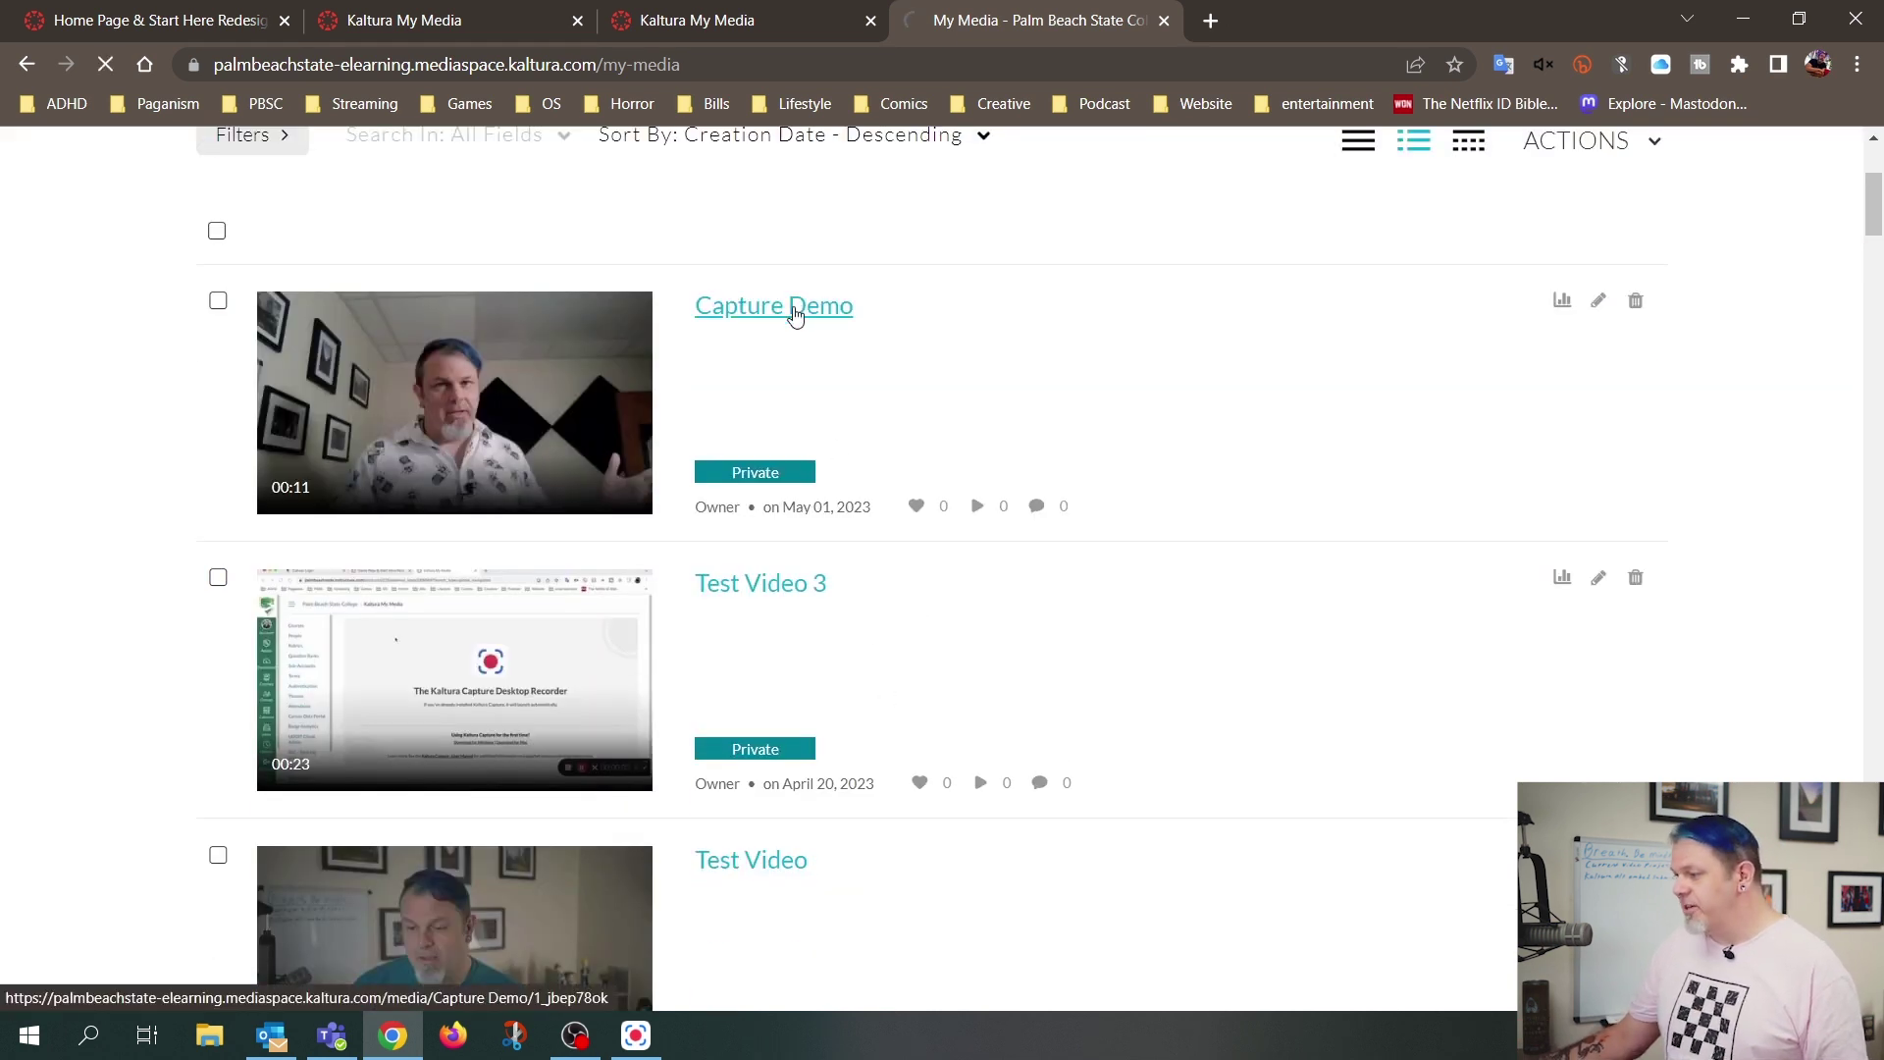
# Copy Capture Demo's 400x285 embed code from Share > Embed and switch back to Canvas
pyautogui.scroll(-5, 1337, 687)
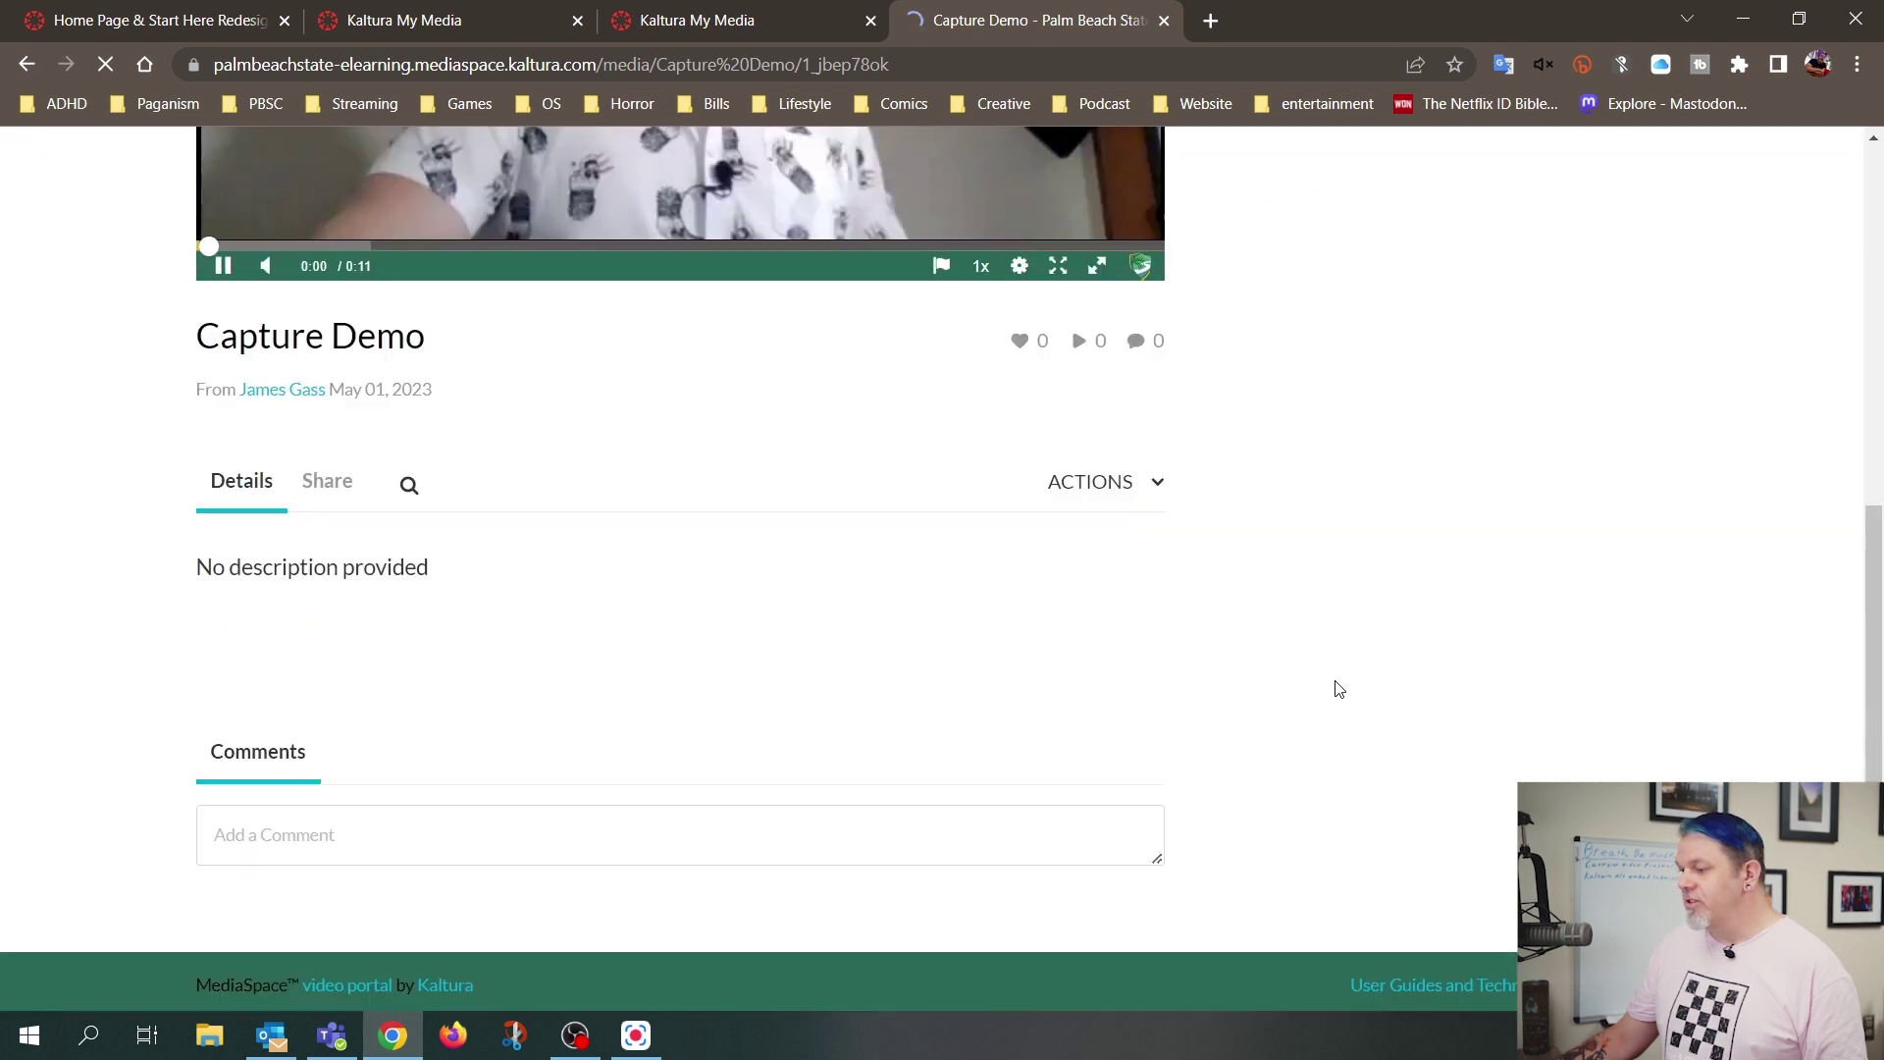
pyautogui.click(329, 483)
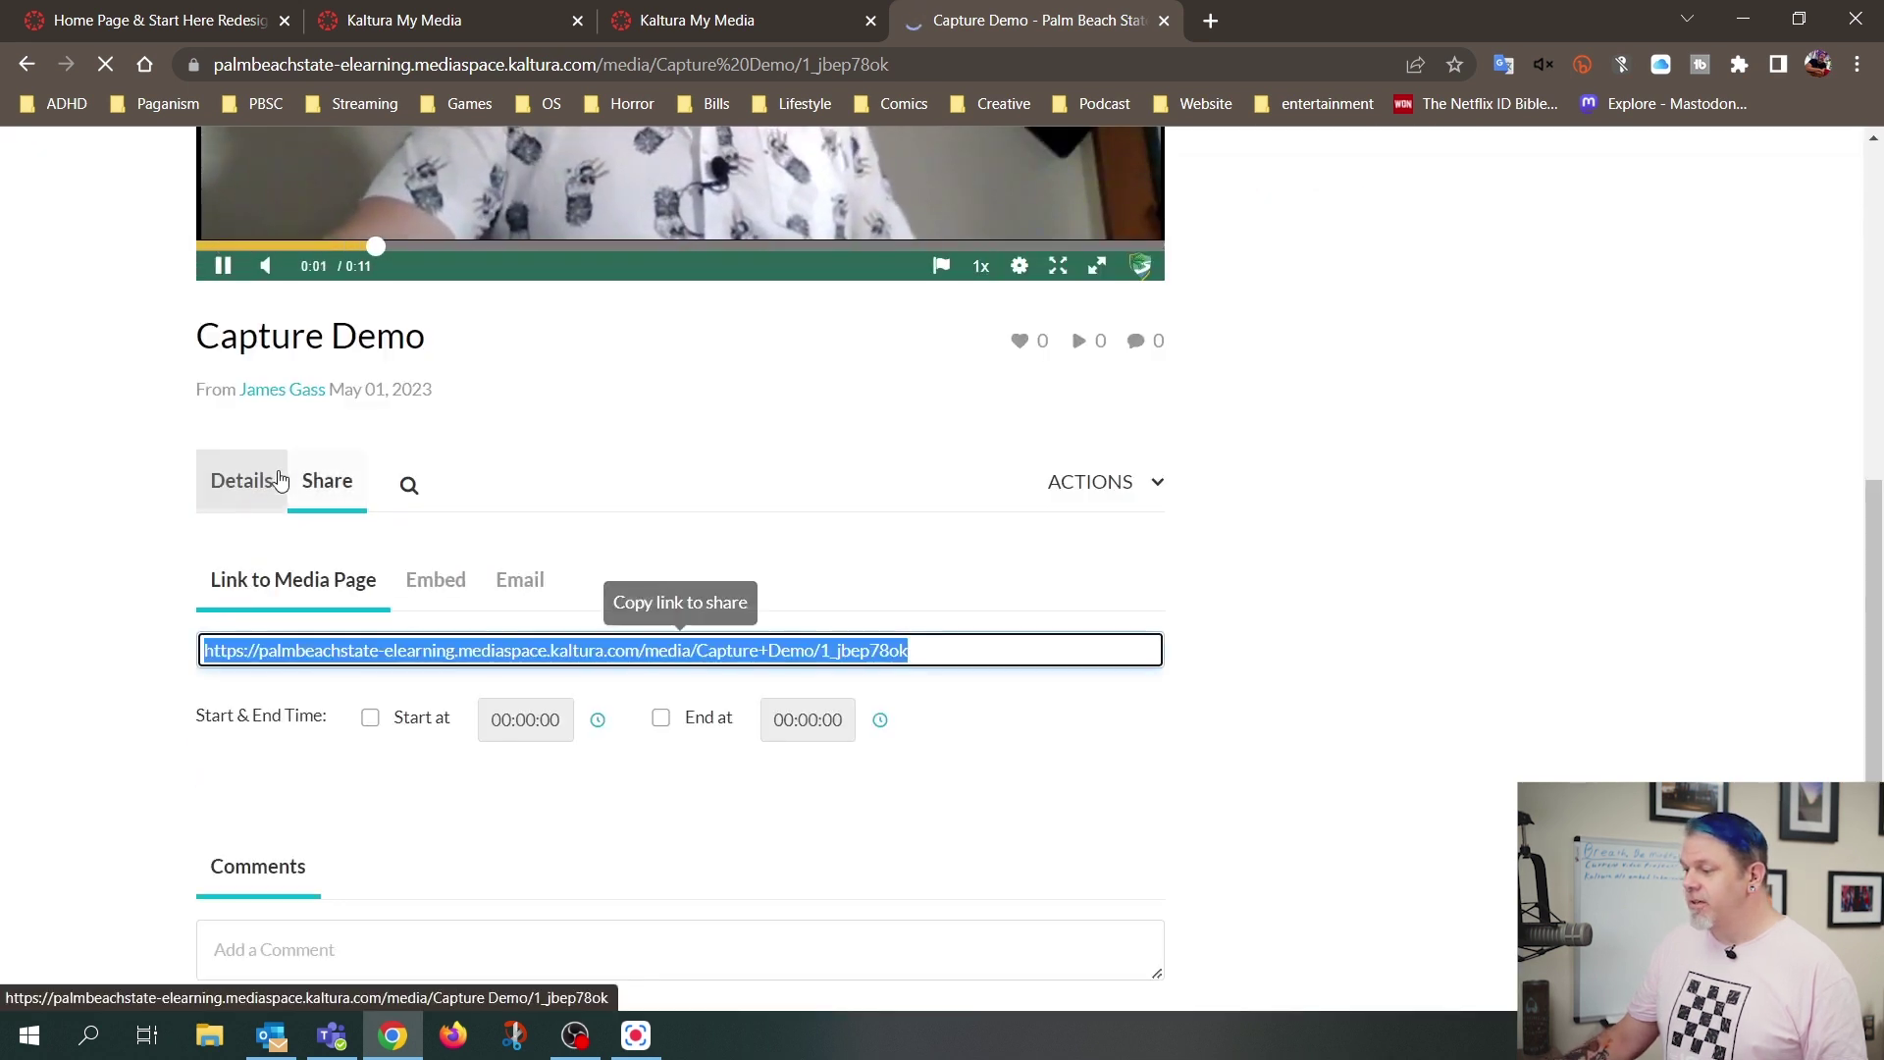
pyautogui.click(436, 578)
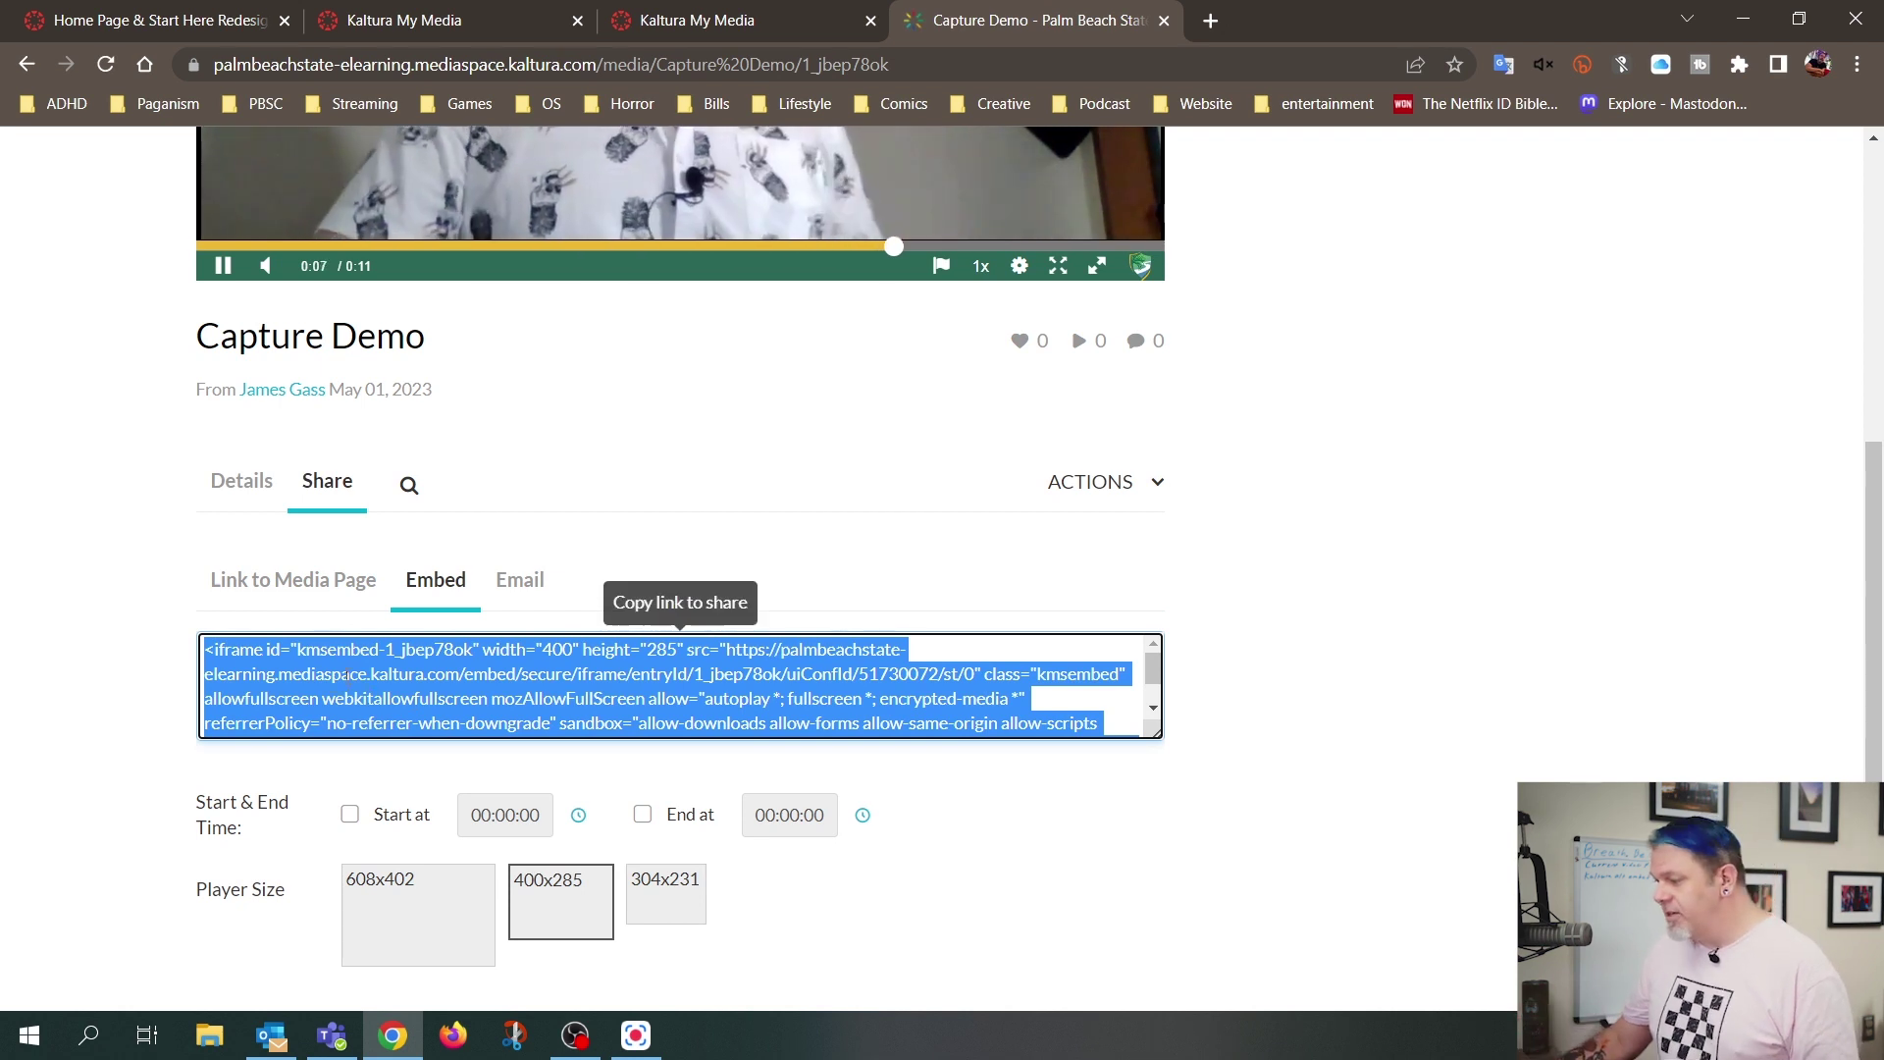
pyautogui.rightClick(528, 698)
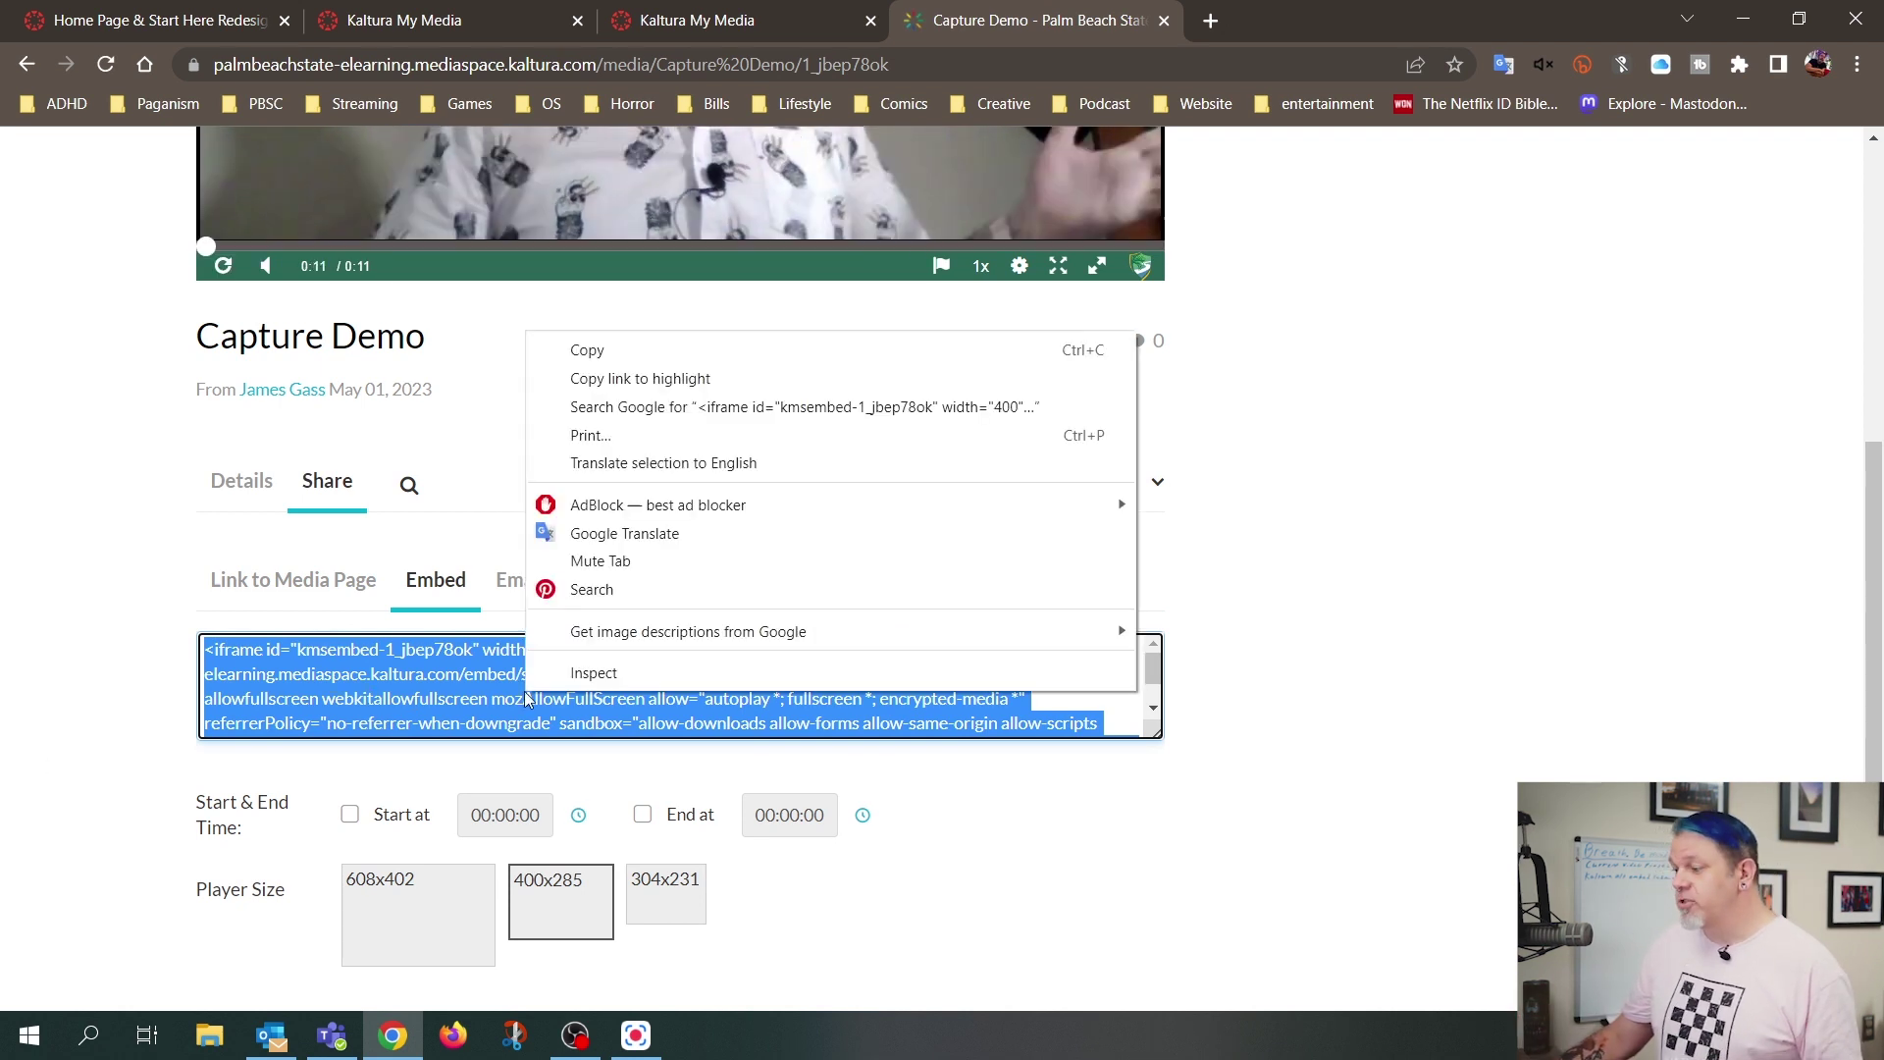
pyautogui.click(709, 350)
pyautogui.hotkey('ctrl', 'c')
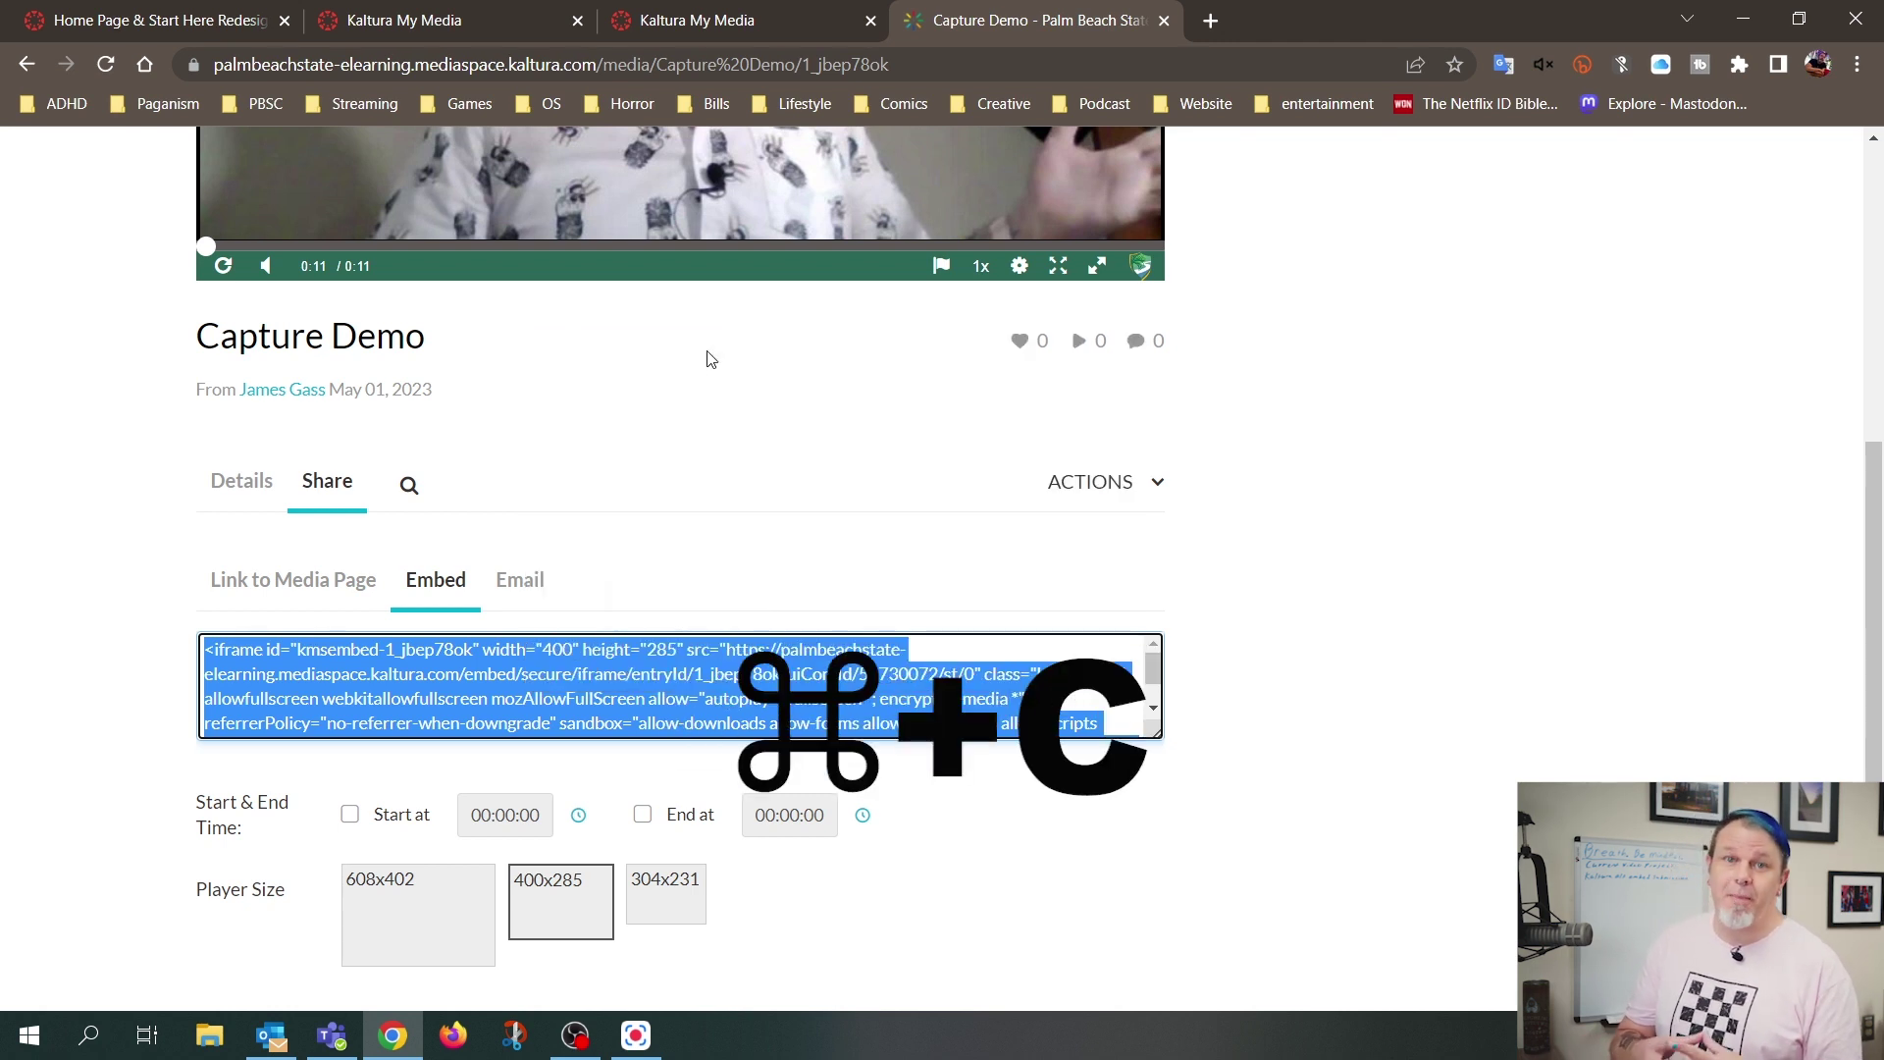
pyautogui.hotkey('ctrl', '1')
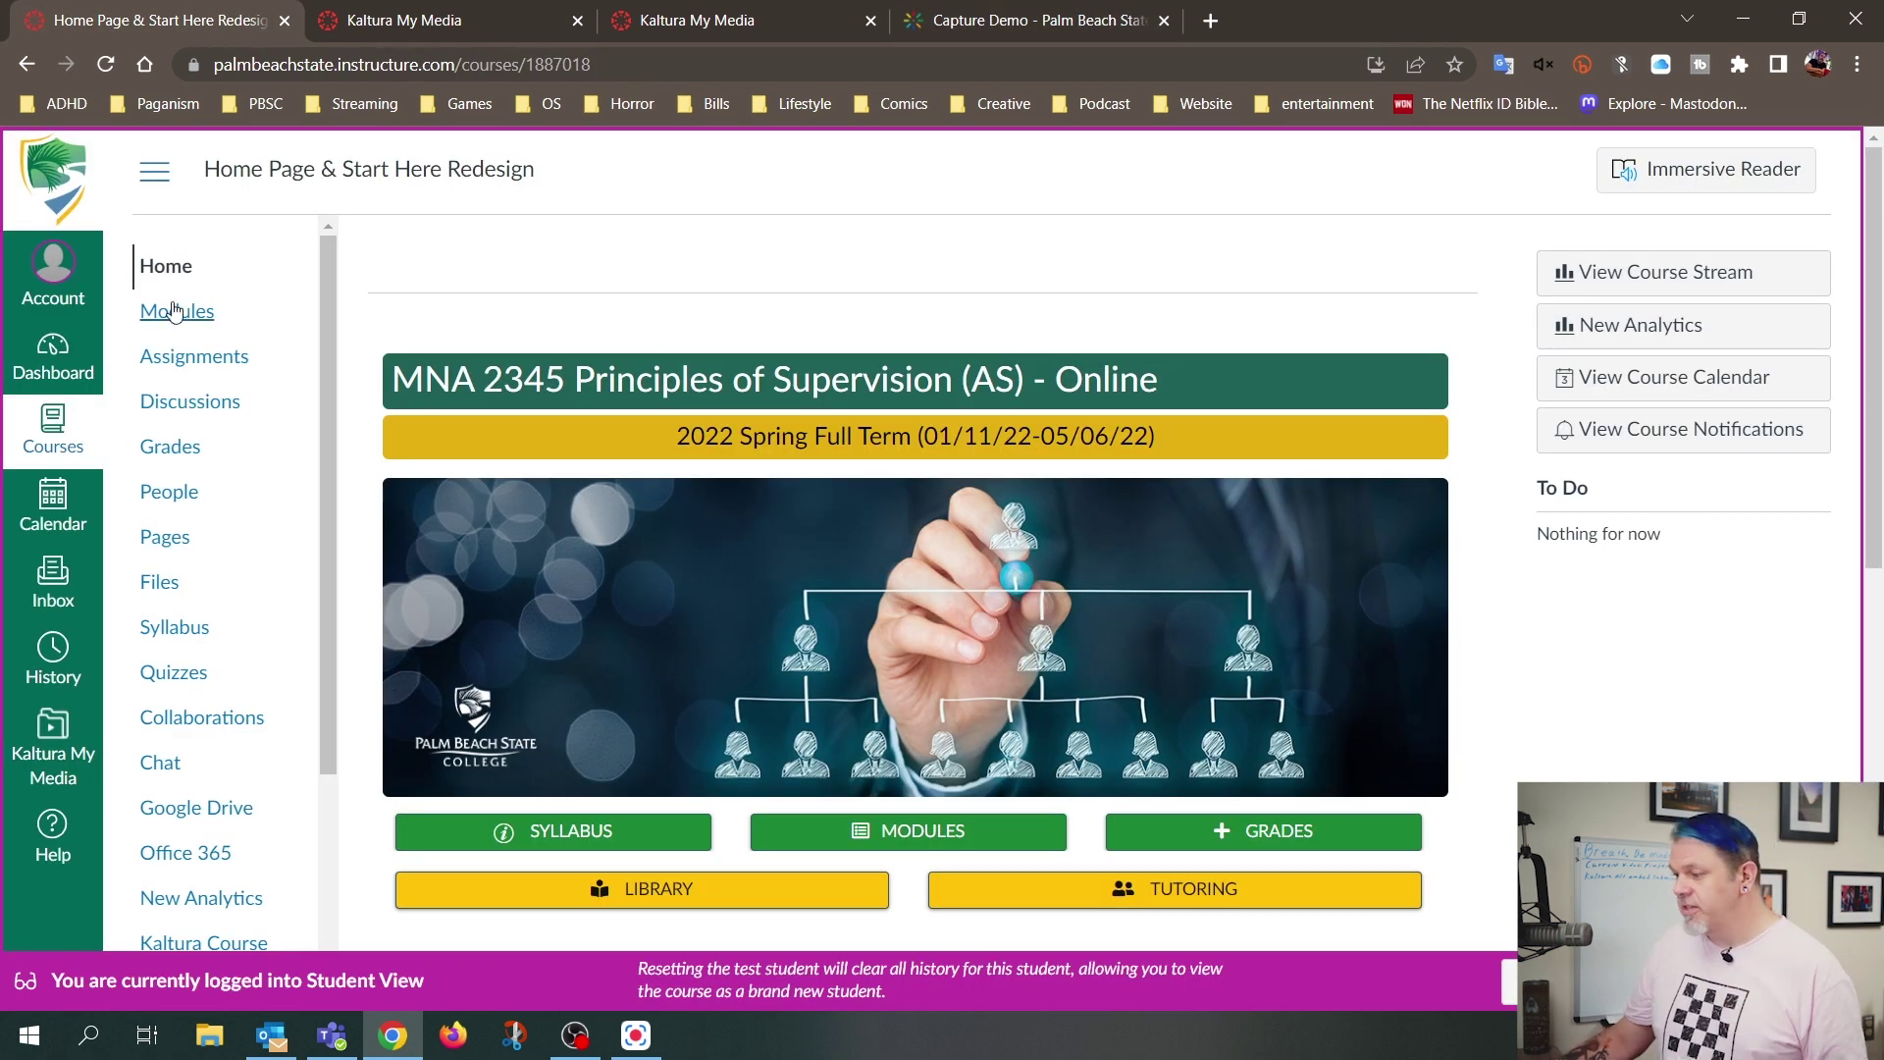
# Open the Kaltura Demo assignment and bring up Insert > Embed in its submission editor
pyautogui.click(181, 366)
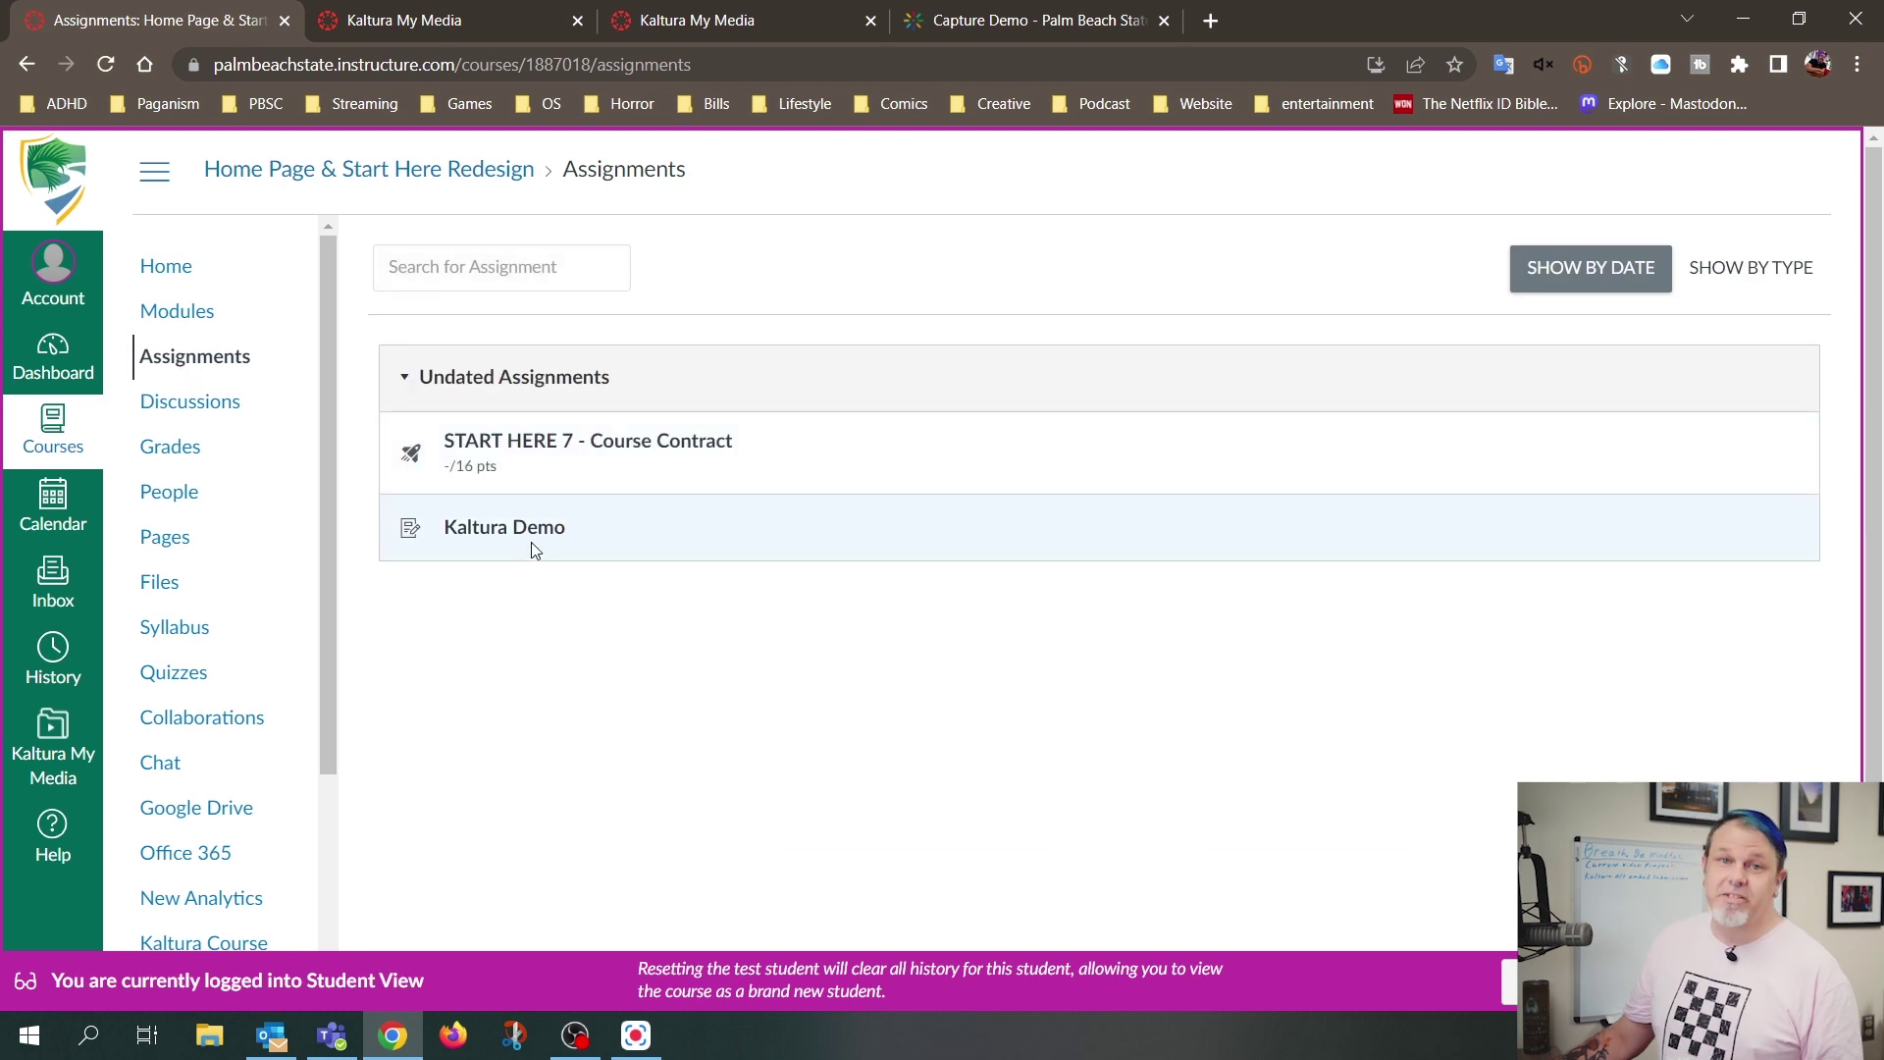
pyautogui.click(530, 530)
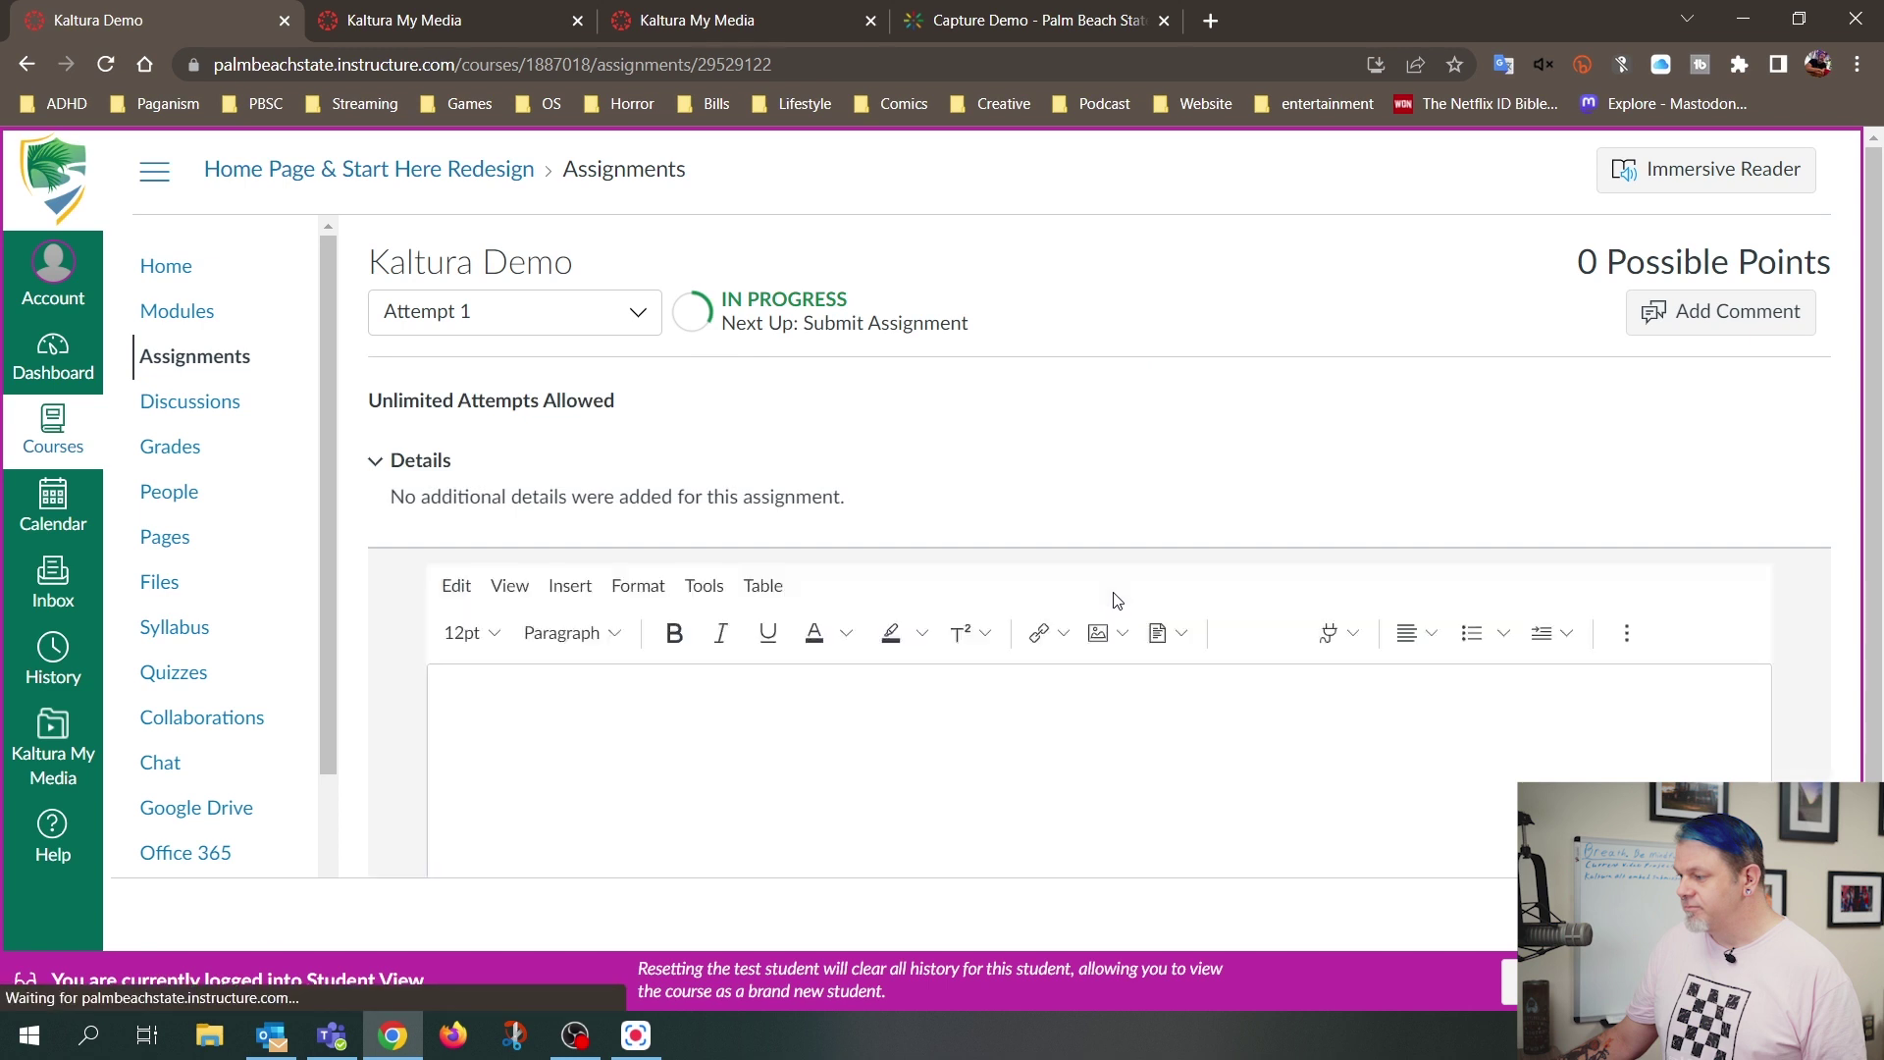
pyautogui.scroll(-2, 1242, 614)
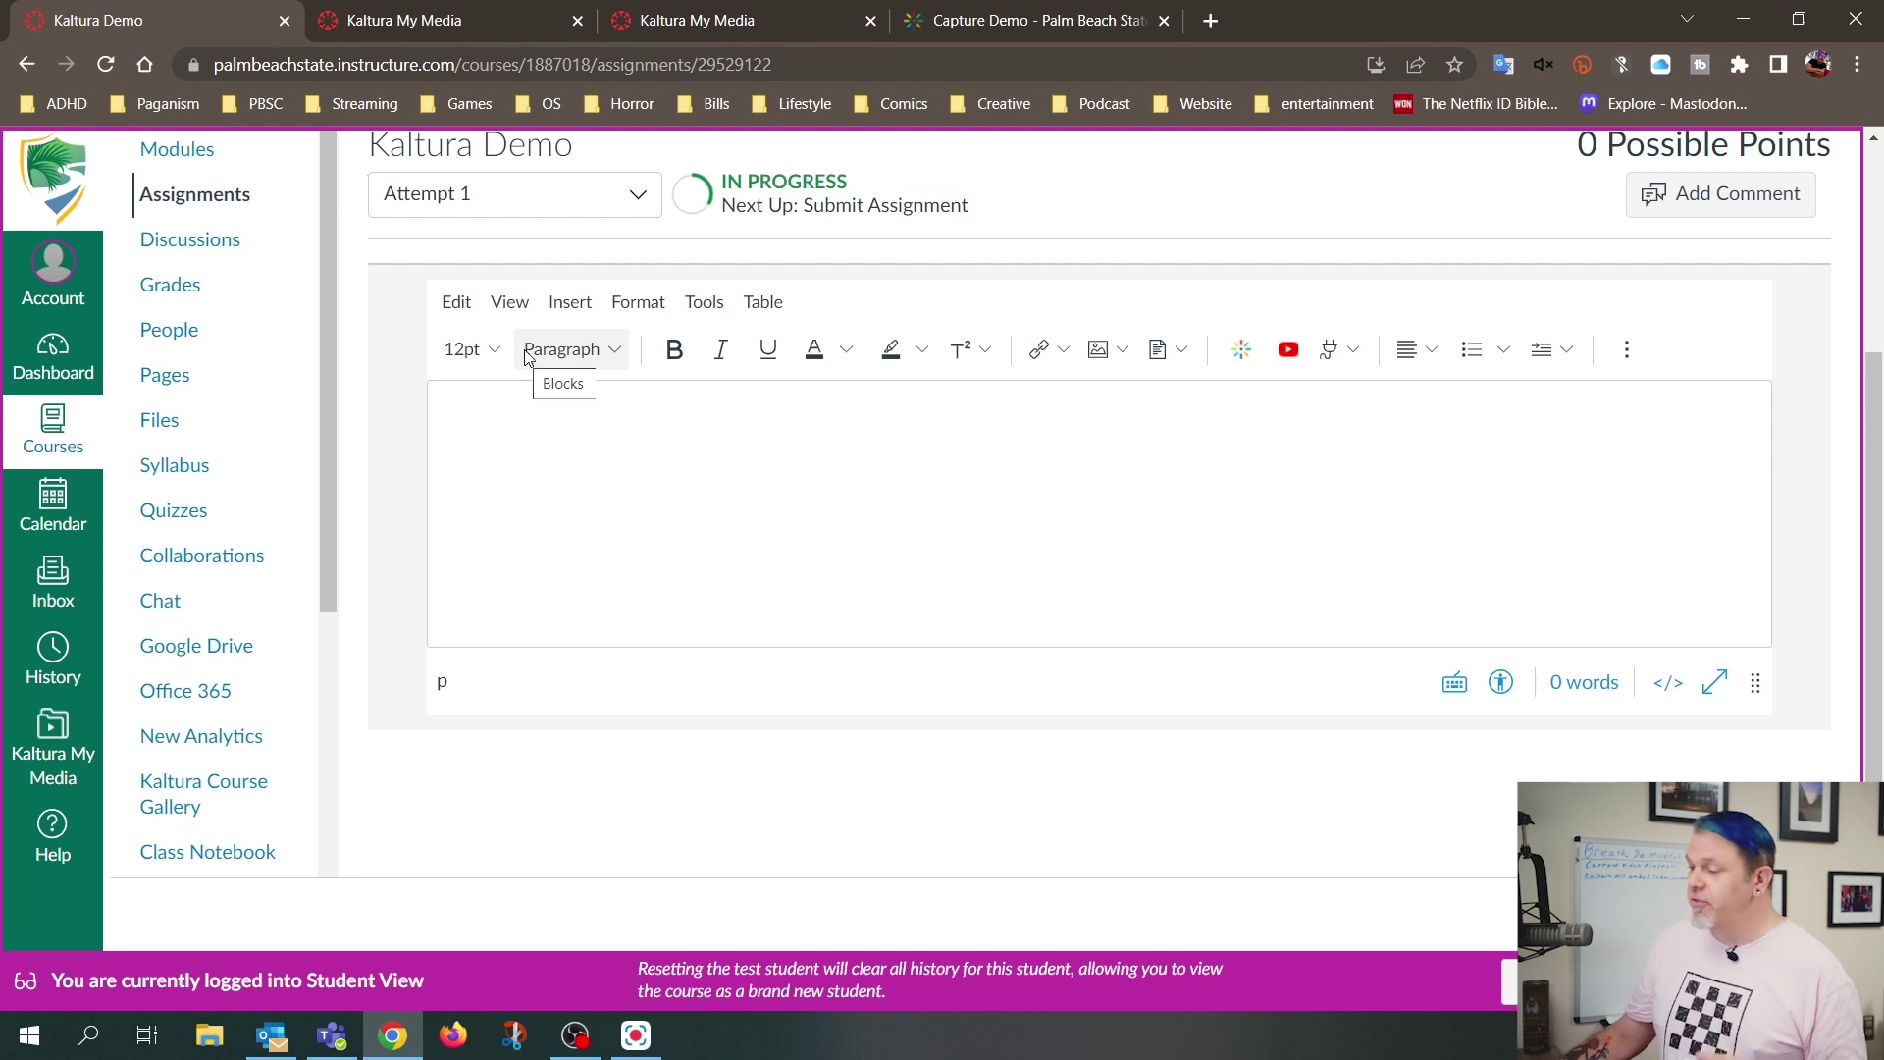
pyautogui.click(570, 304)
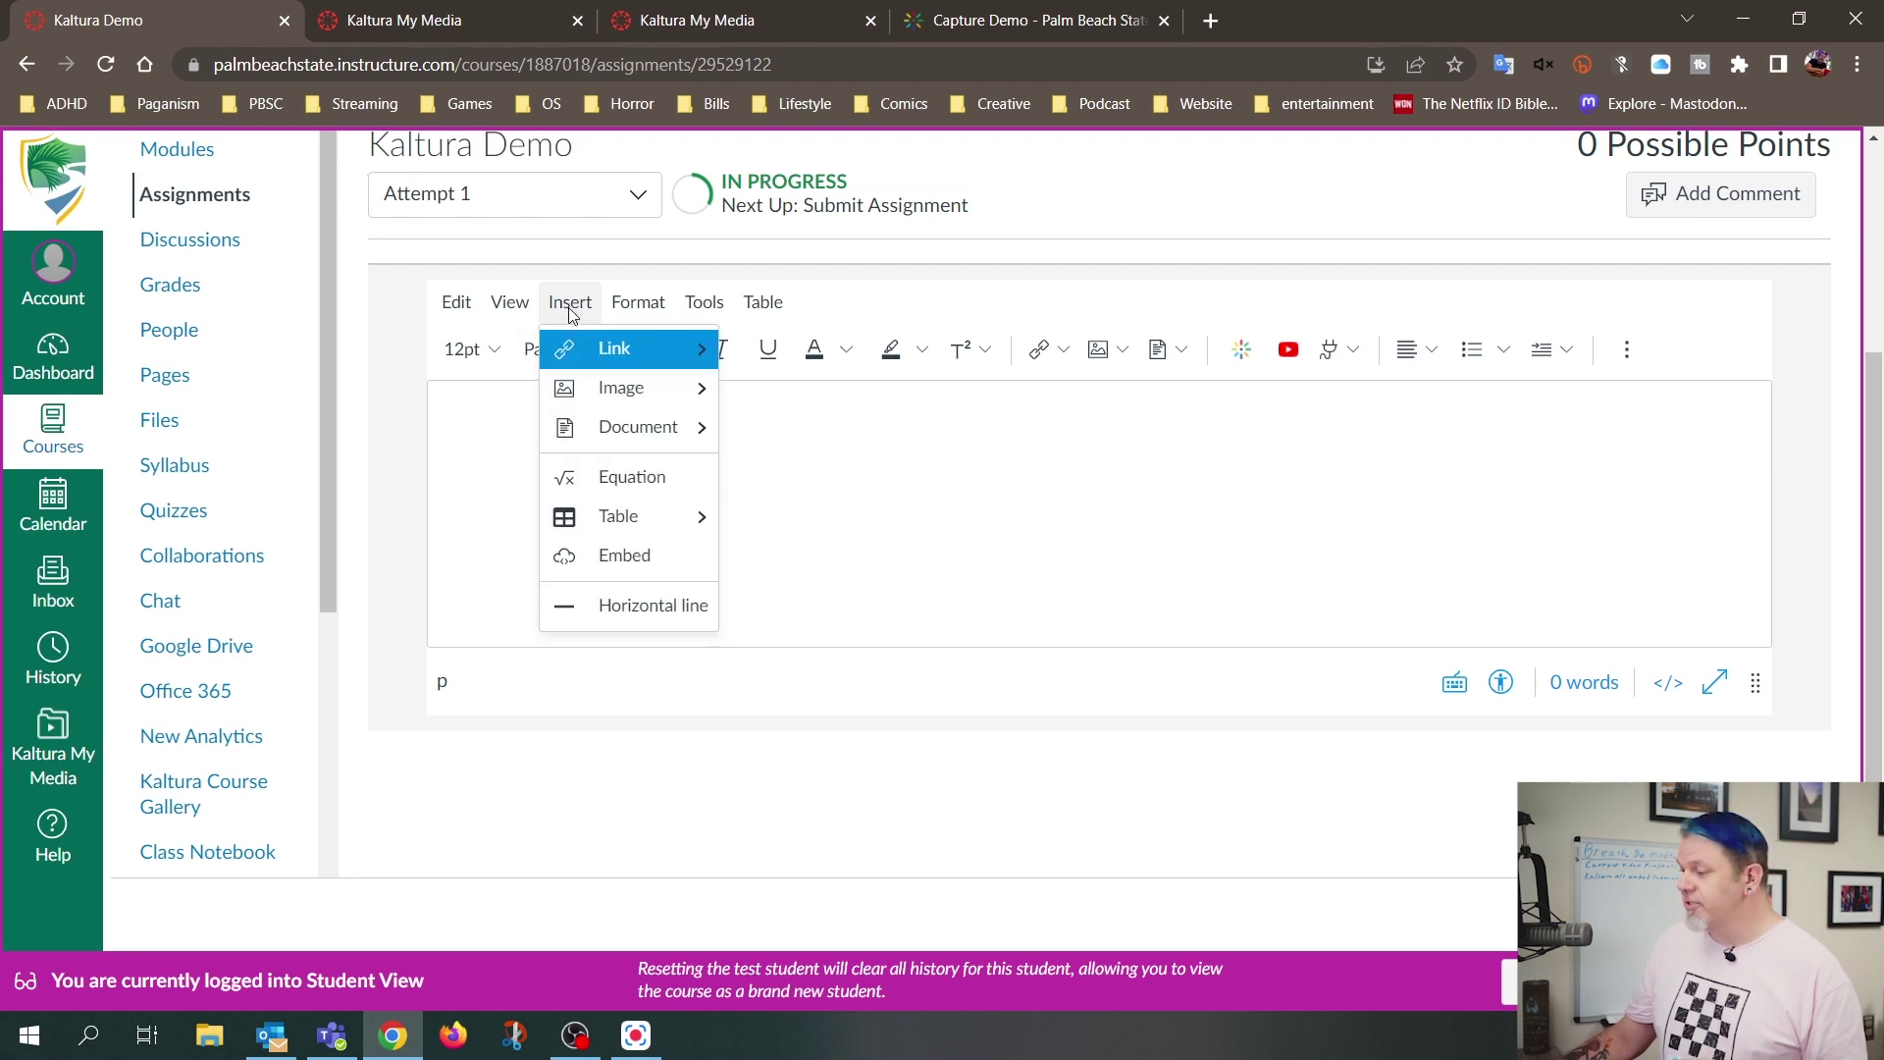
pyautogui.click(628, 557)
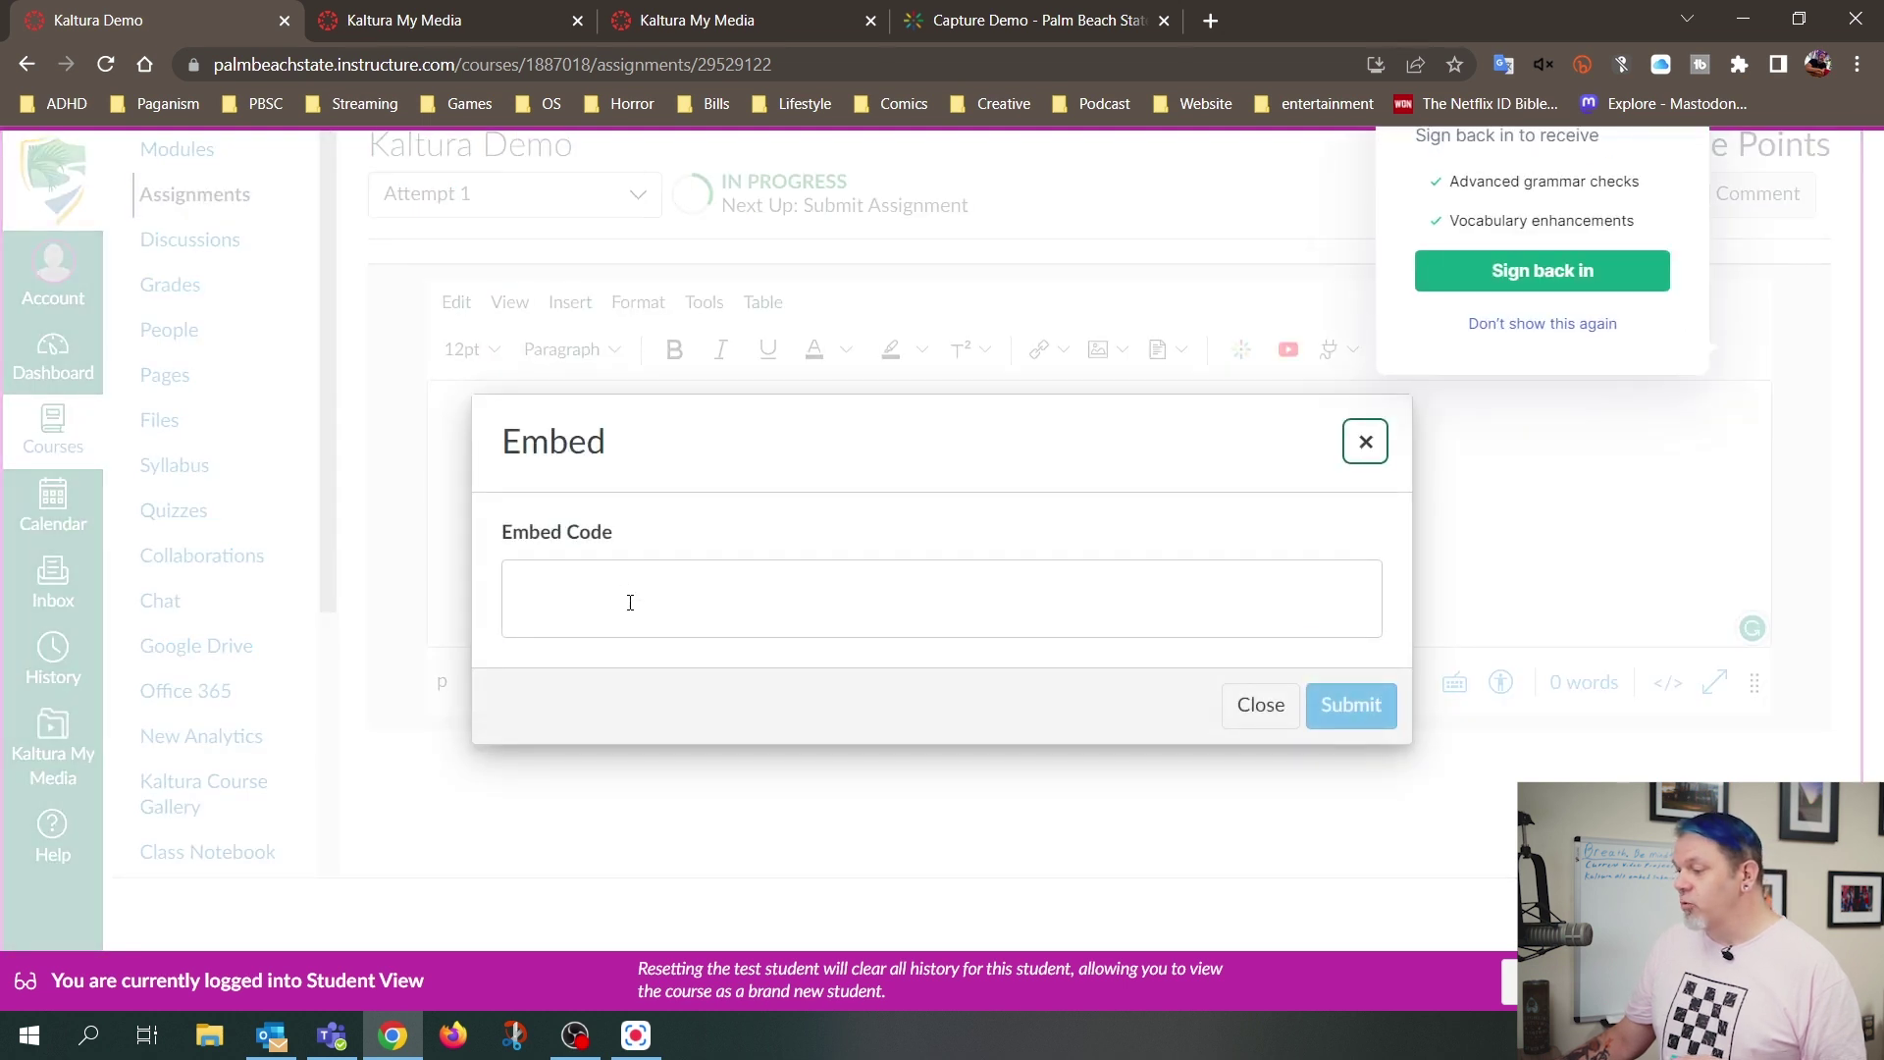
# Paste the Capture Demo iframe code, submit it, and play the embedded 0:11 video
pyautogui.rightClick(630, 602)
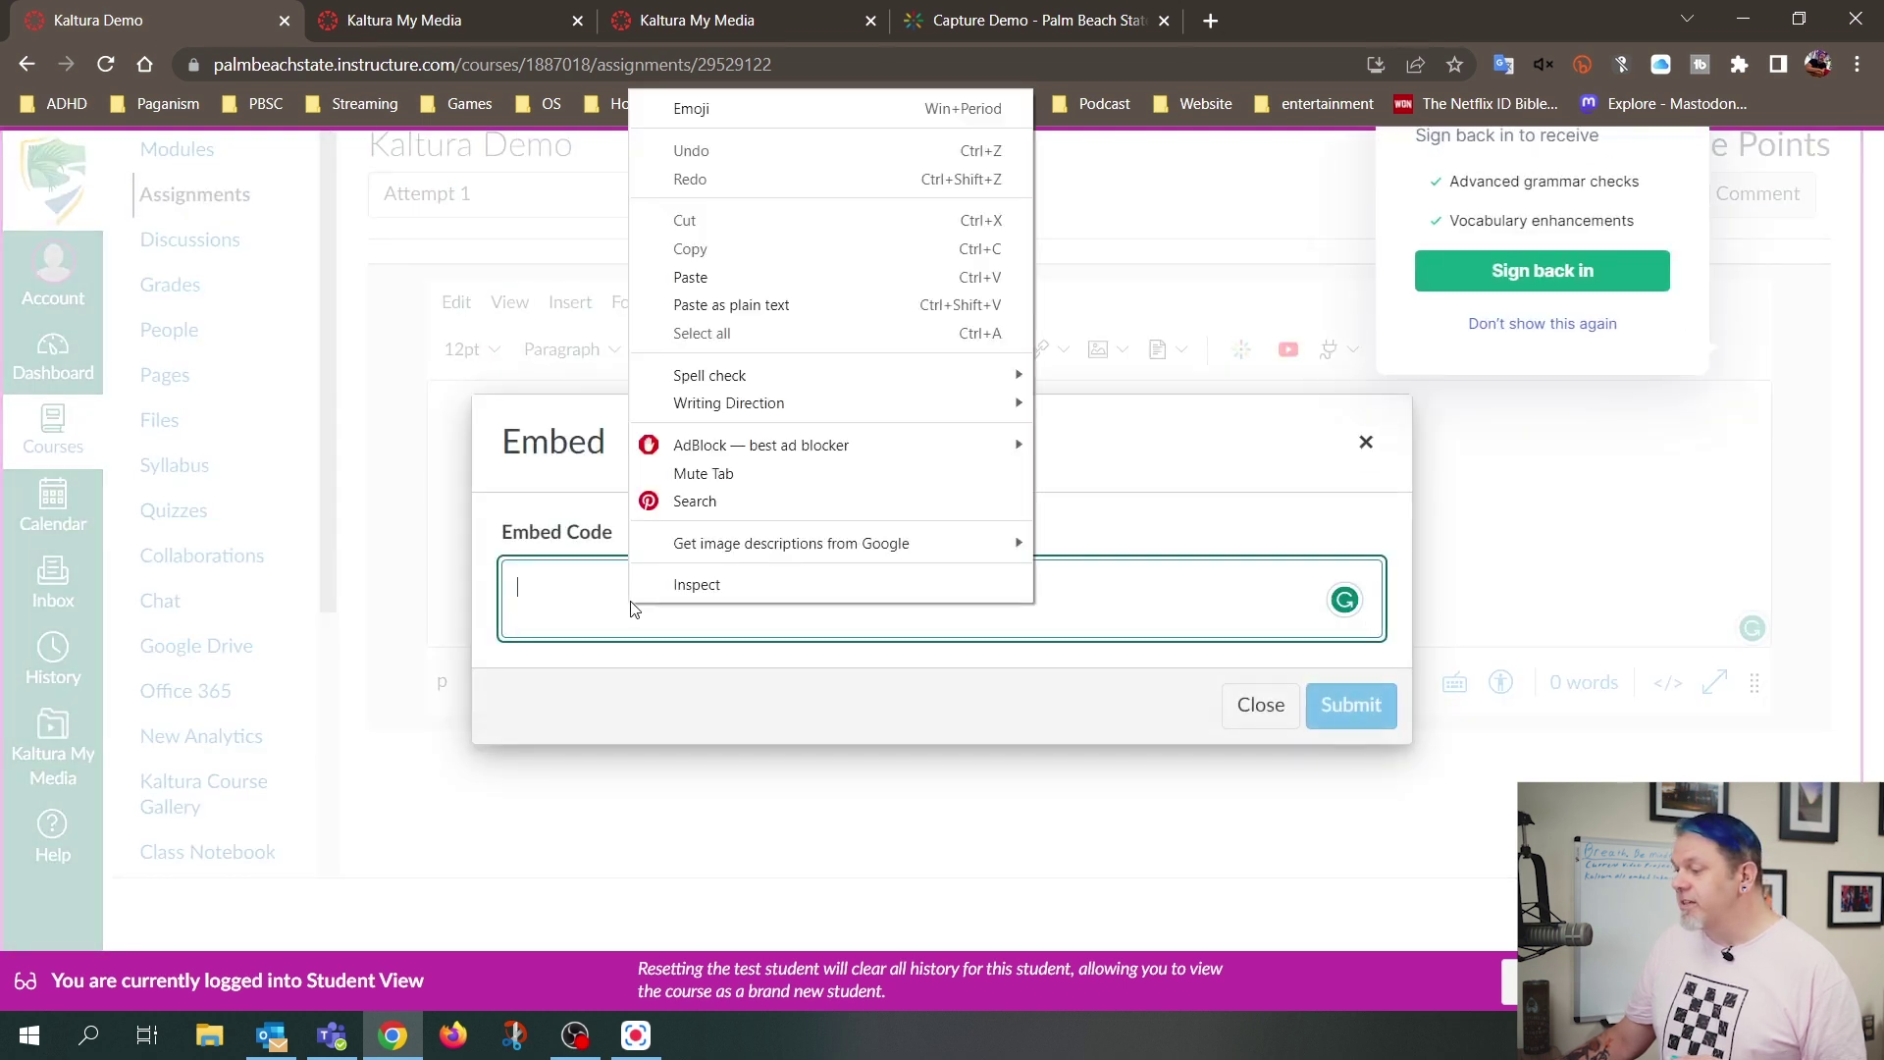
pyautogui.click(734, 277)
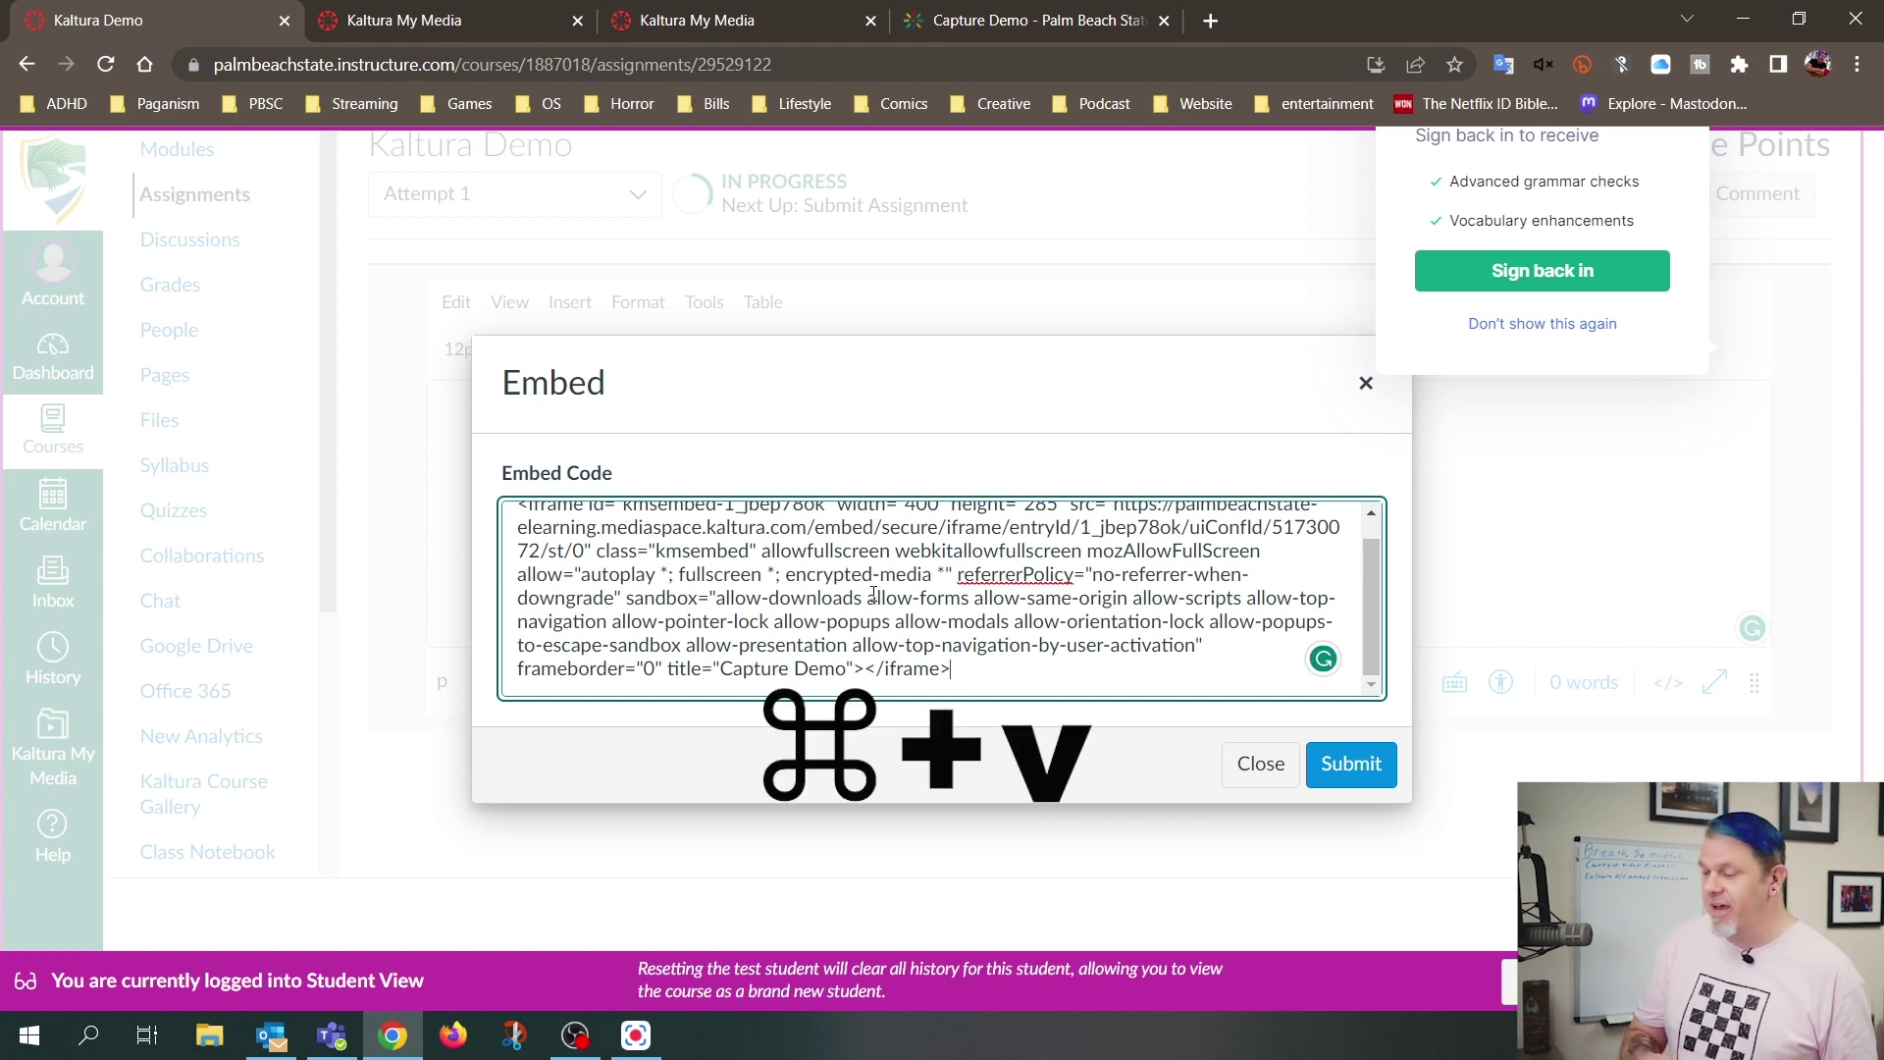
pyautogui.click(1351, 763)
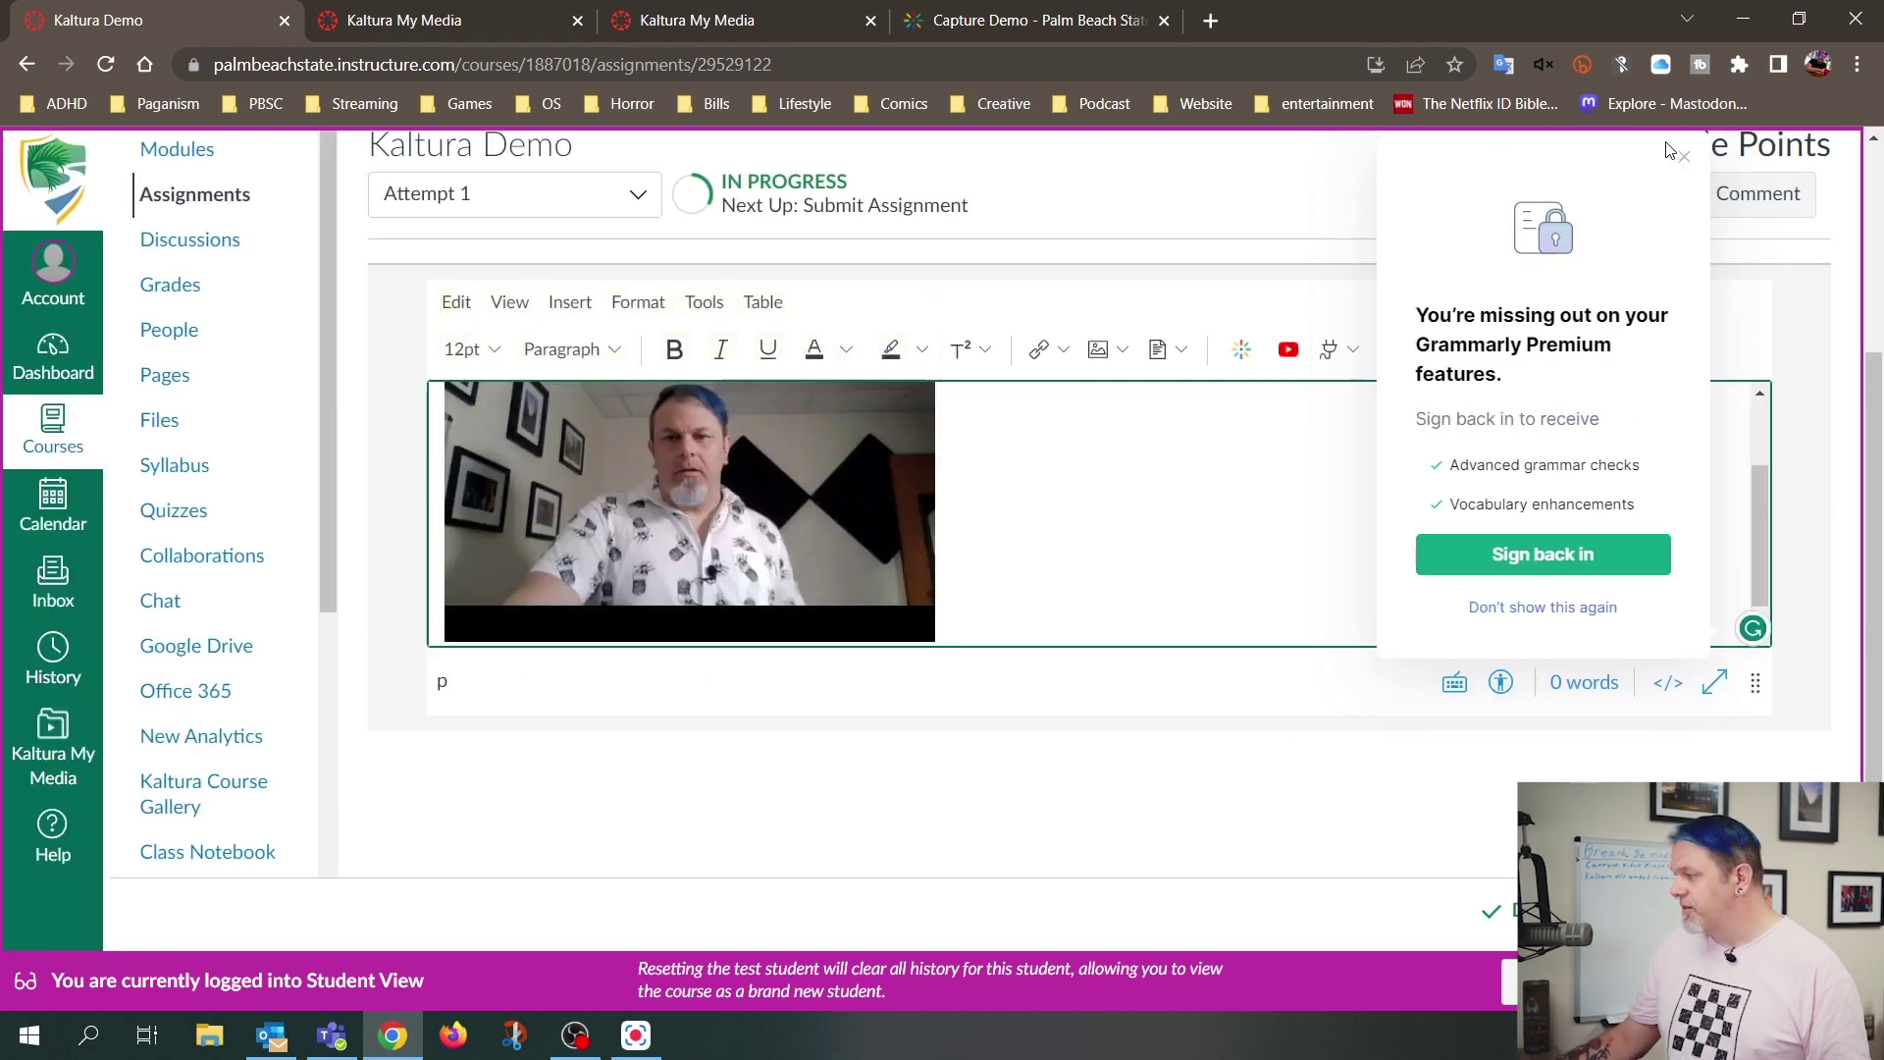
pyautogui.click(782, 553)
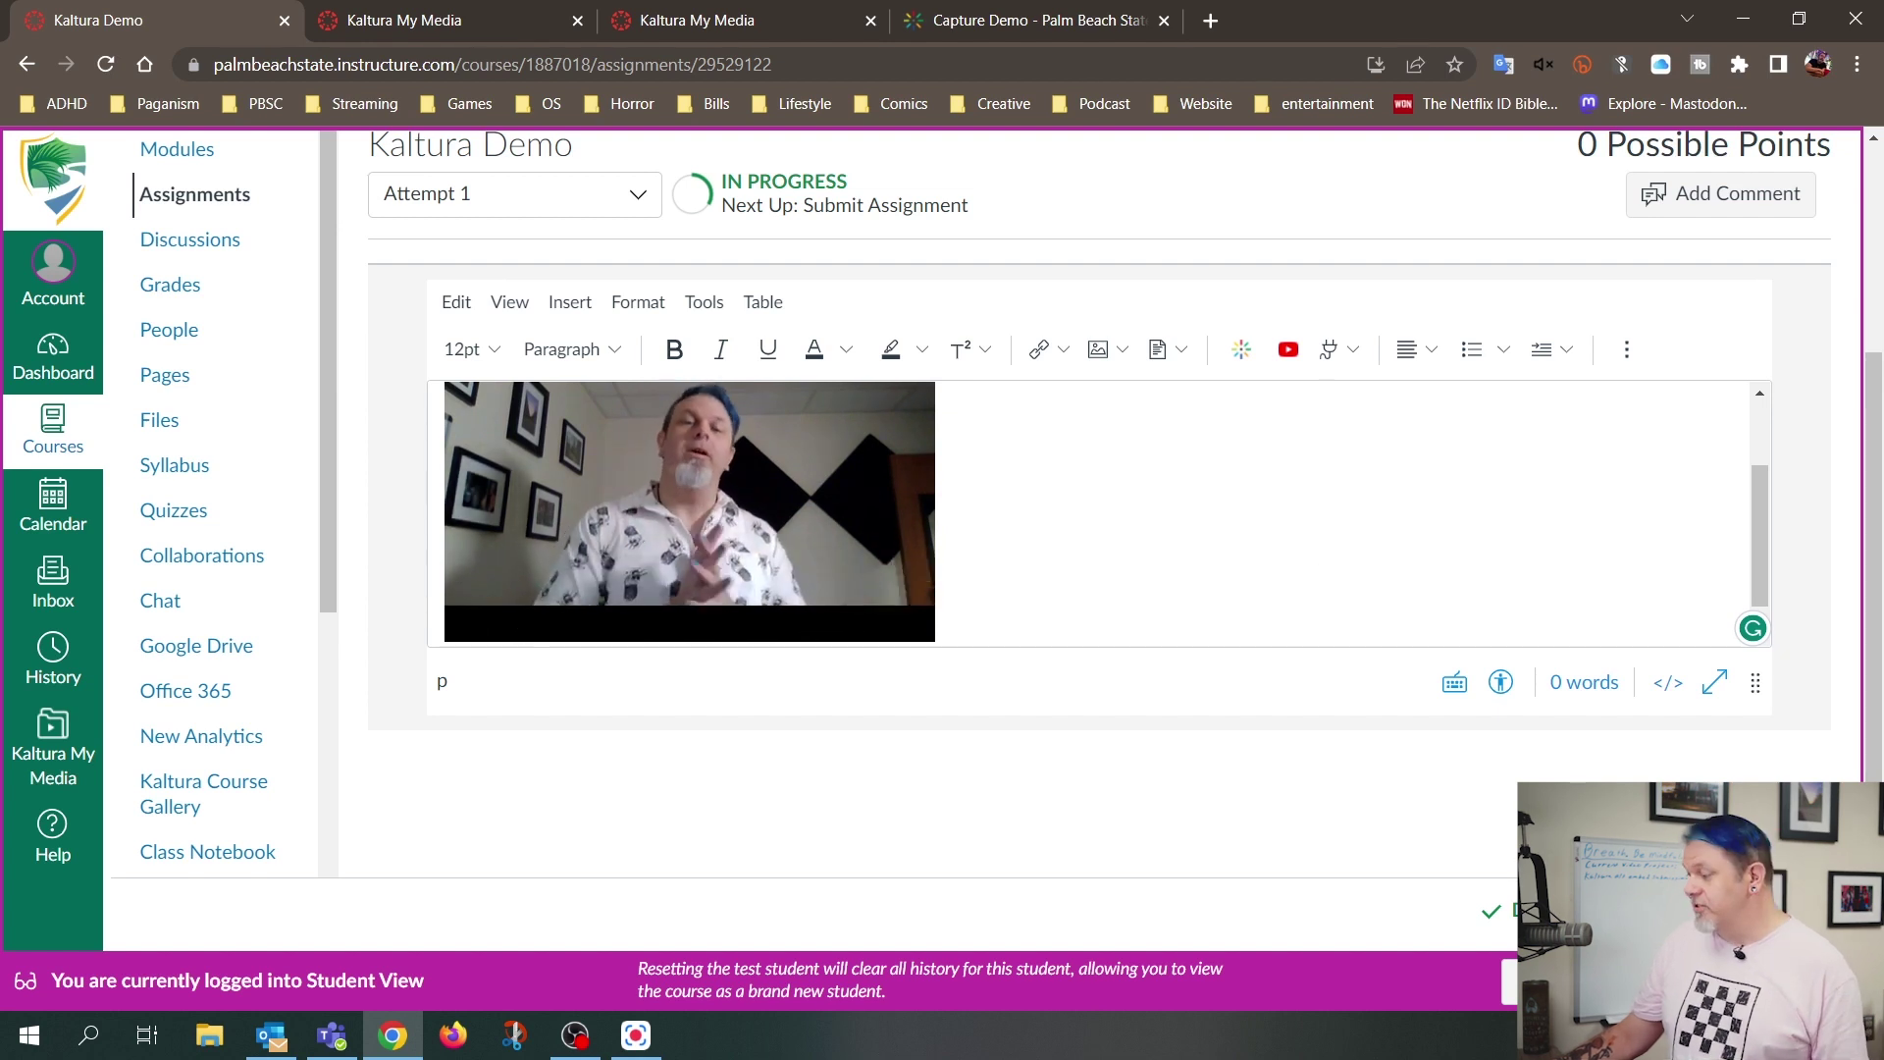
# Submit the Kaltura Demo assignment with its embedded Kaltura video
pyautogui.click(1531, 911)
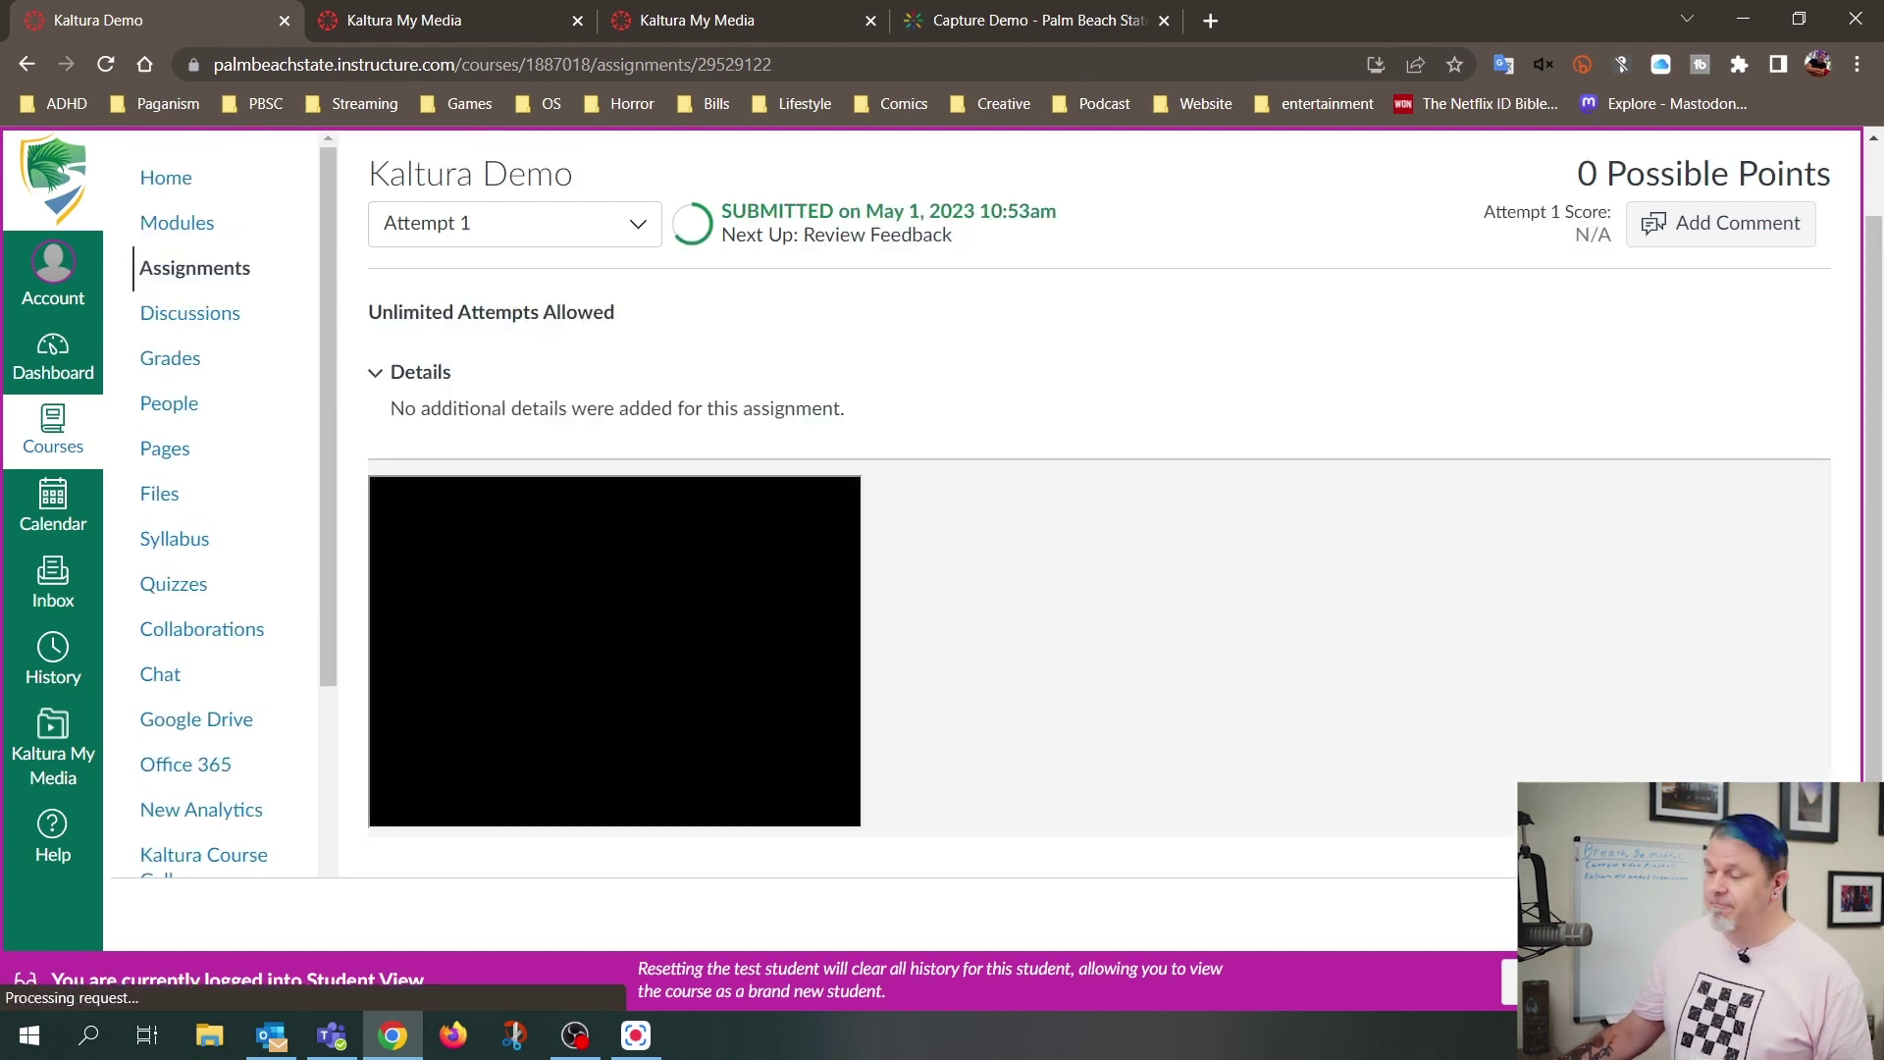